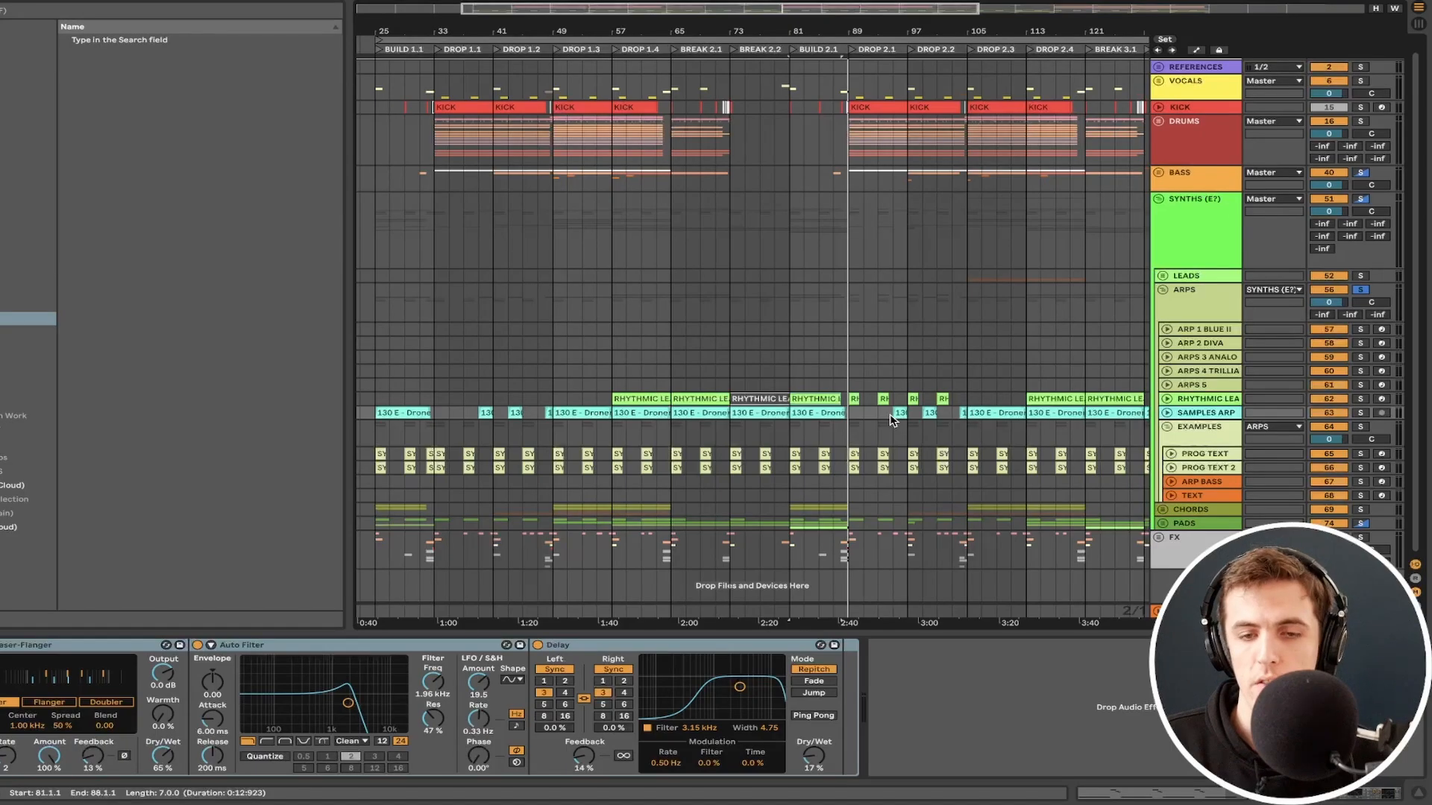
- Open the Blue II synth on the ARP 1 track and load its 07 Arp Bank 01 bank
left_click(1202, 330)
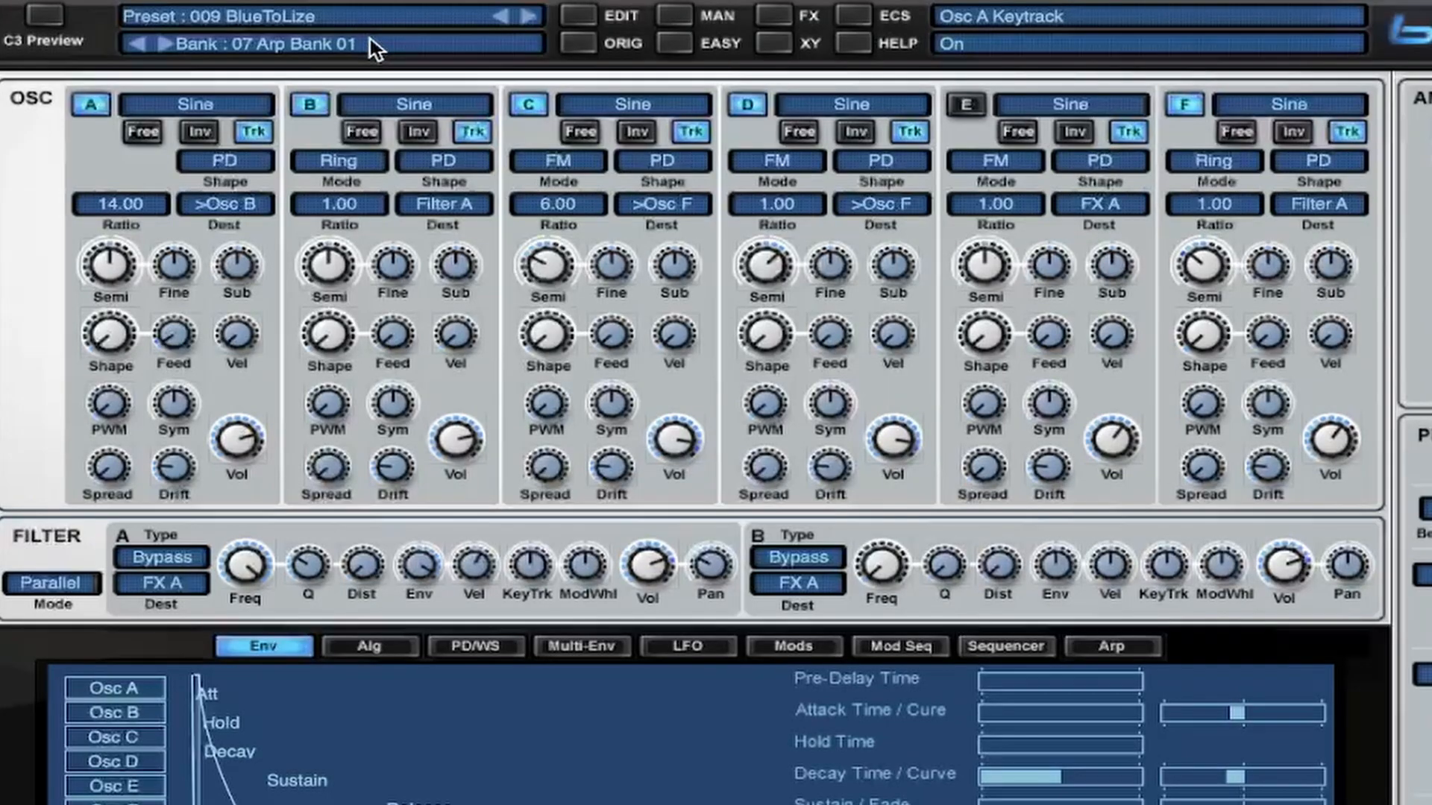
left_click(384, 42)
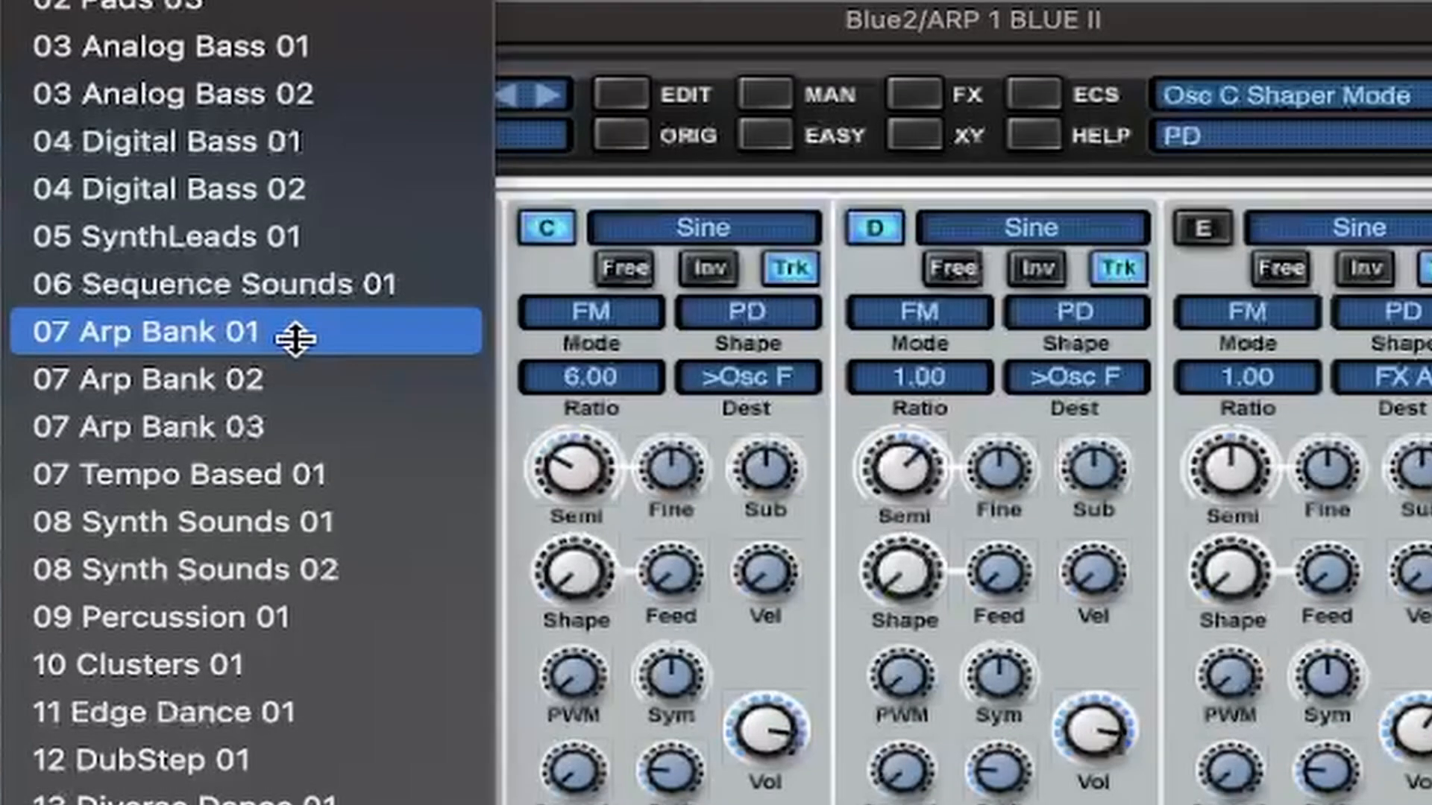
left_click(273, 555)
left_click(345, 334)
left_click(281, 436)
left_click(281, 369)
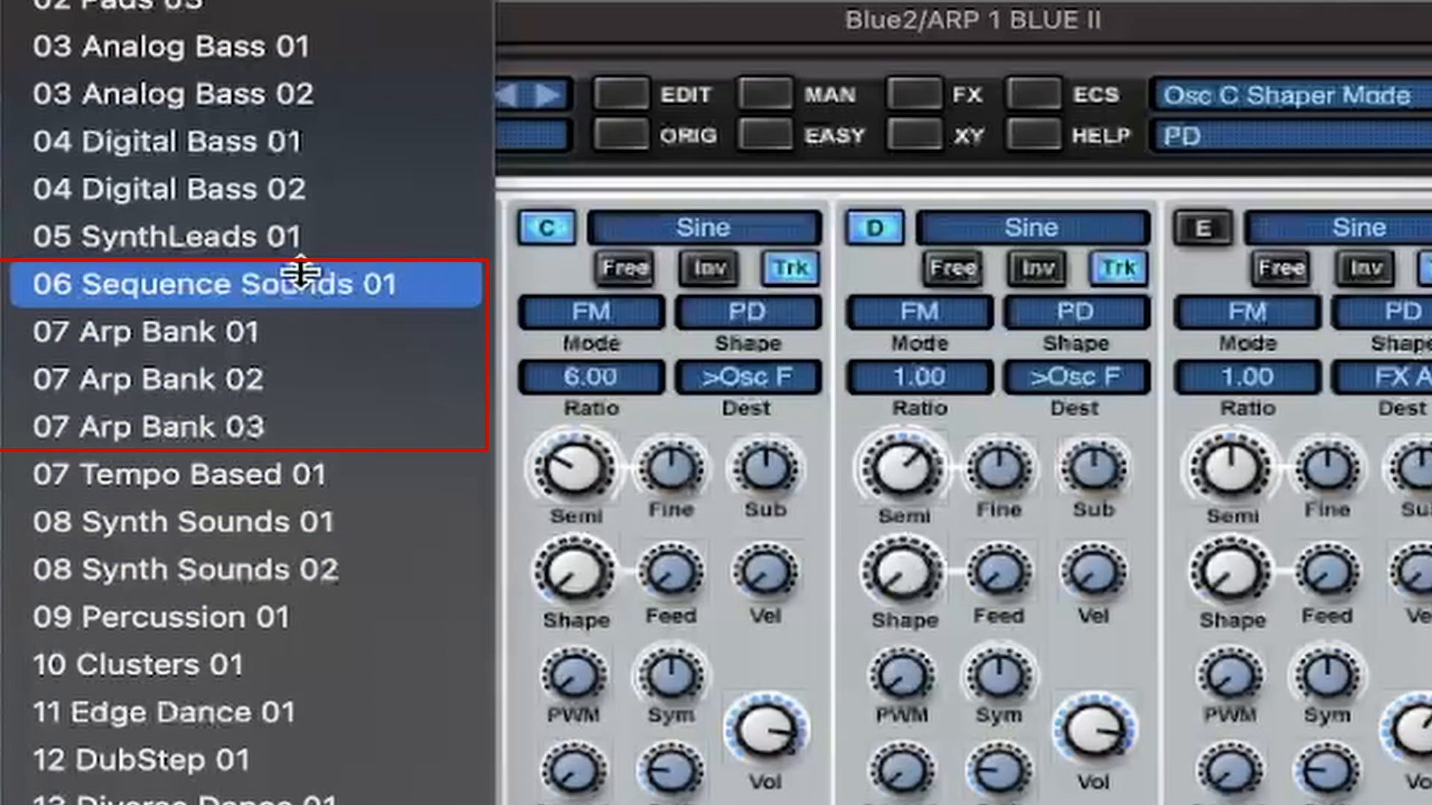
left_click(281, 332)
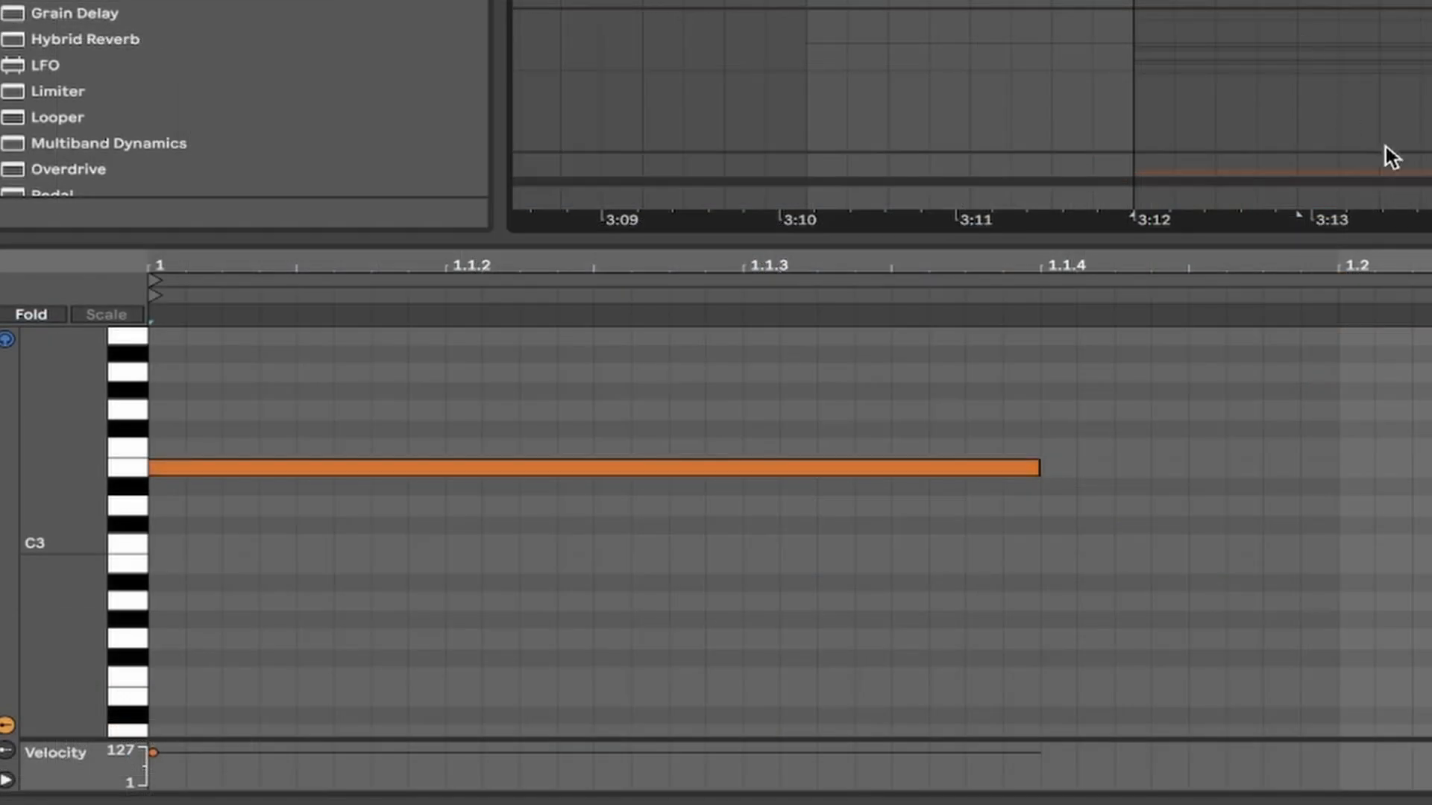
- Audition successive arp presets in Blue II, including 003 Torque BassArp and 006 Enjoy Arp, and look through the bank list again
left_click(477, 97)
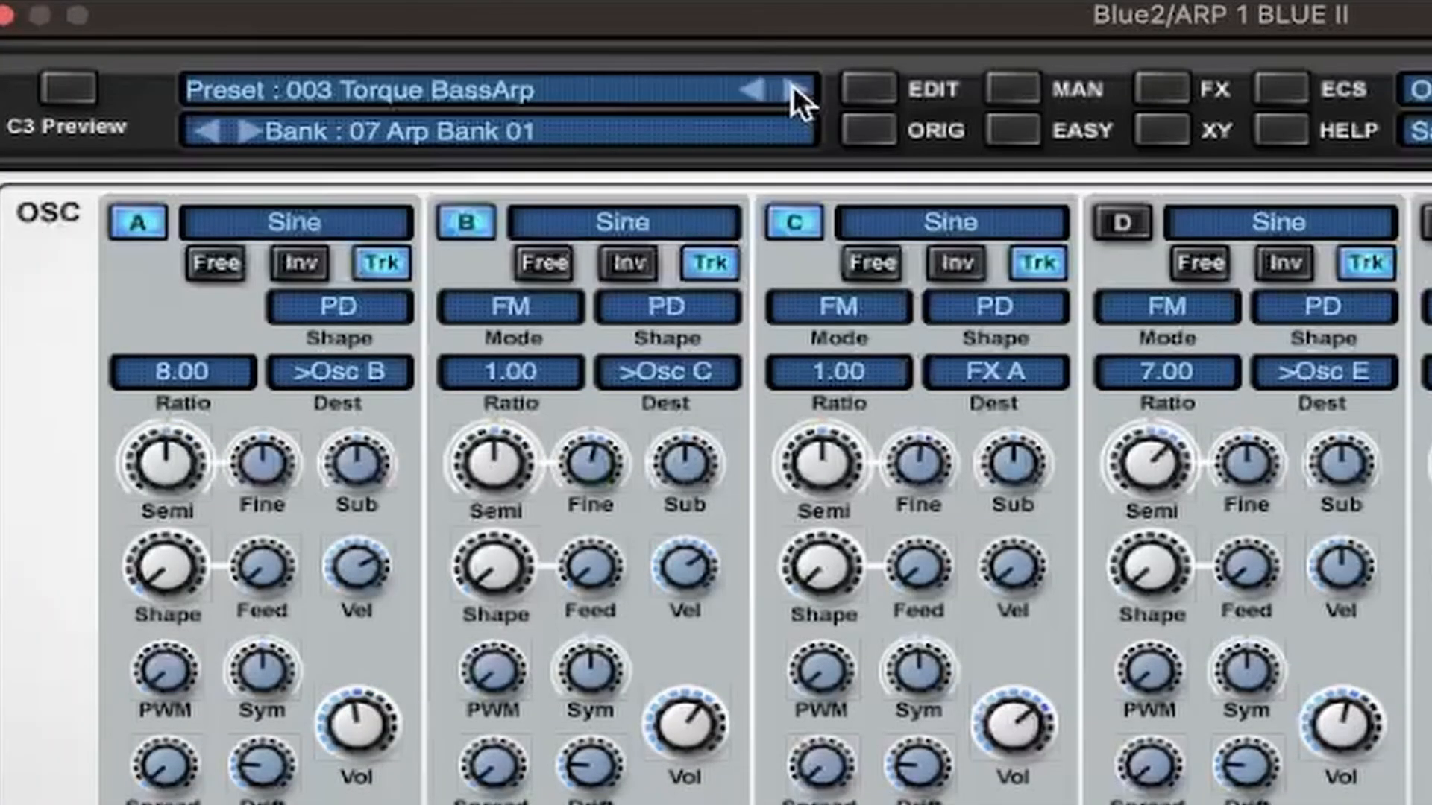
left_click(793, 88)
left_click(794, 88)
left_click(787, 82)
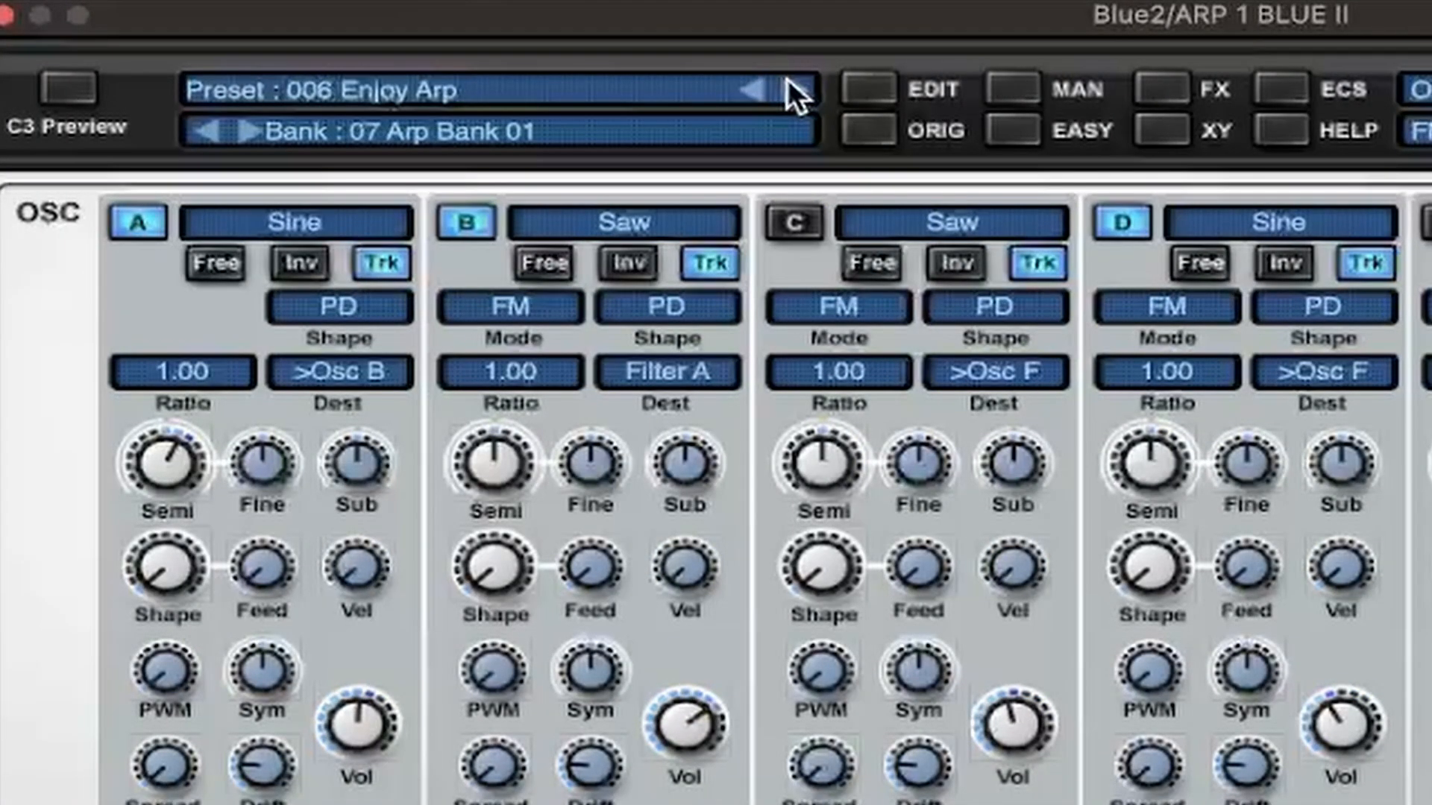
left_click(787, 82)
left_click(788, 82)
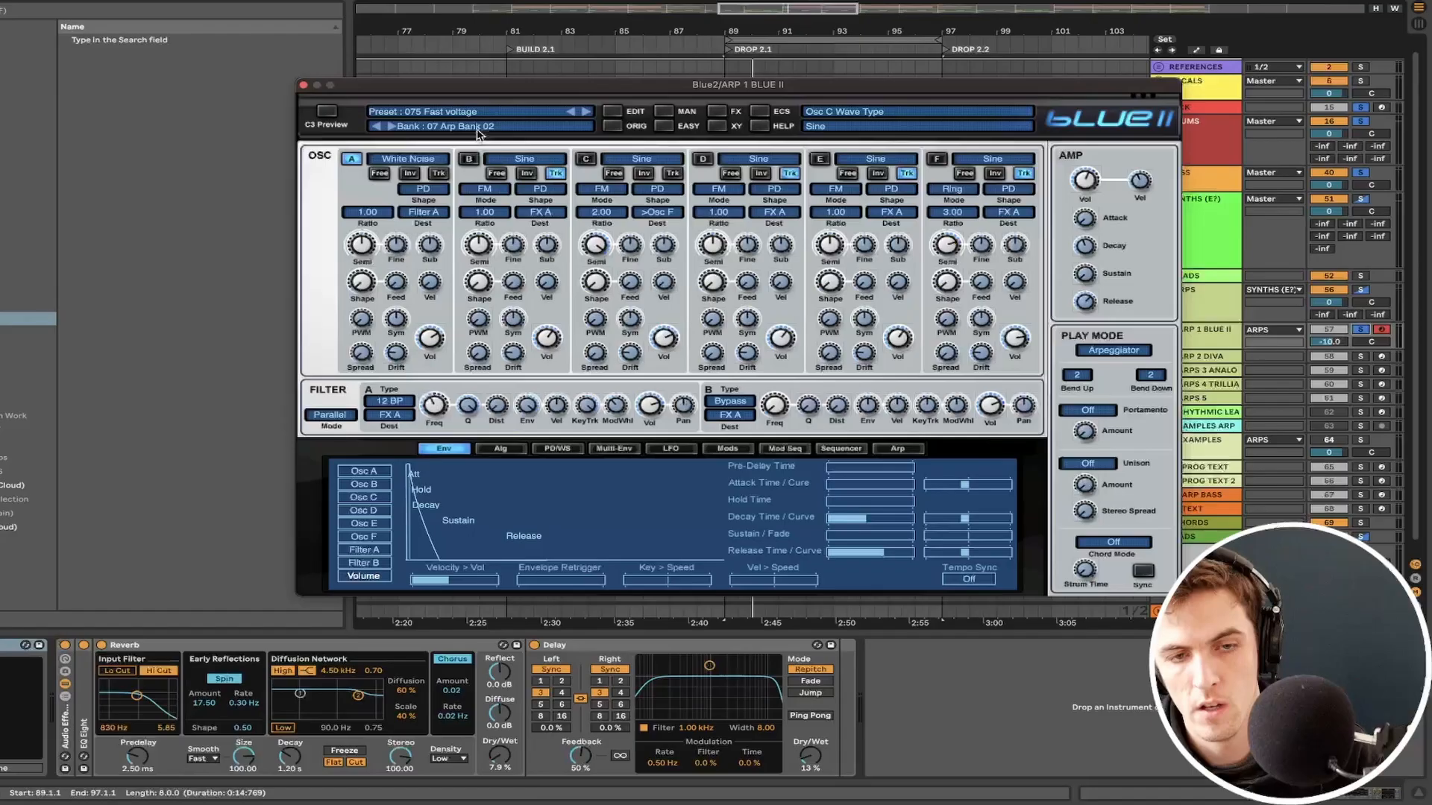
left_click(349, 94)
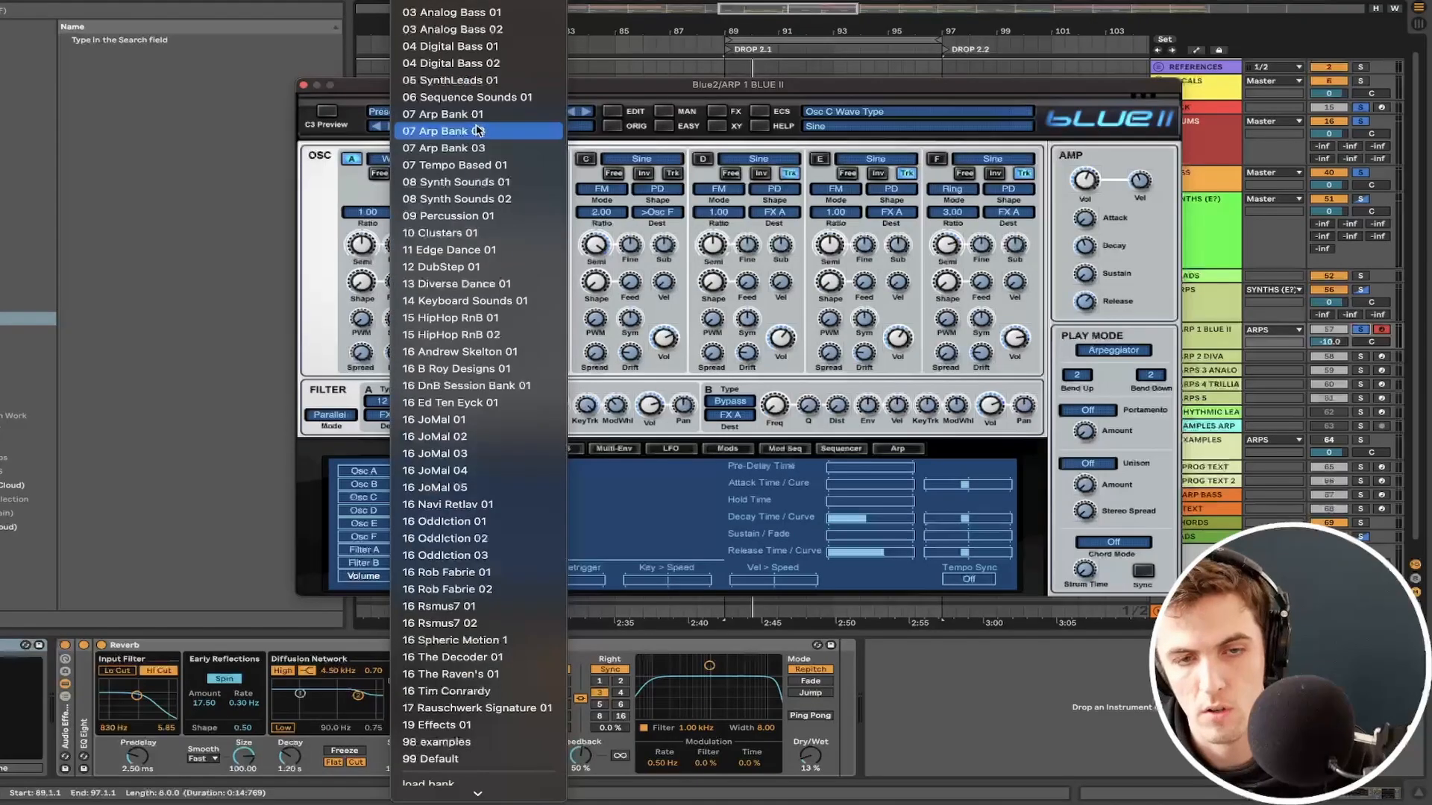
scroll(462, 246, "up", 2)
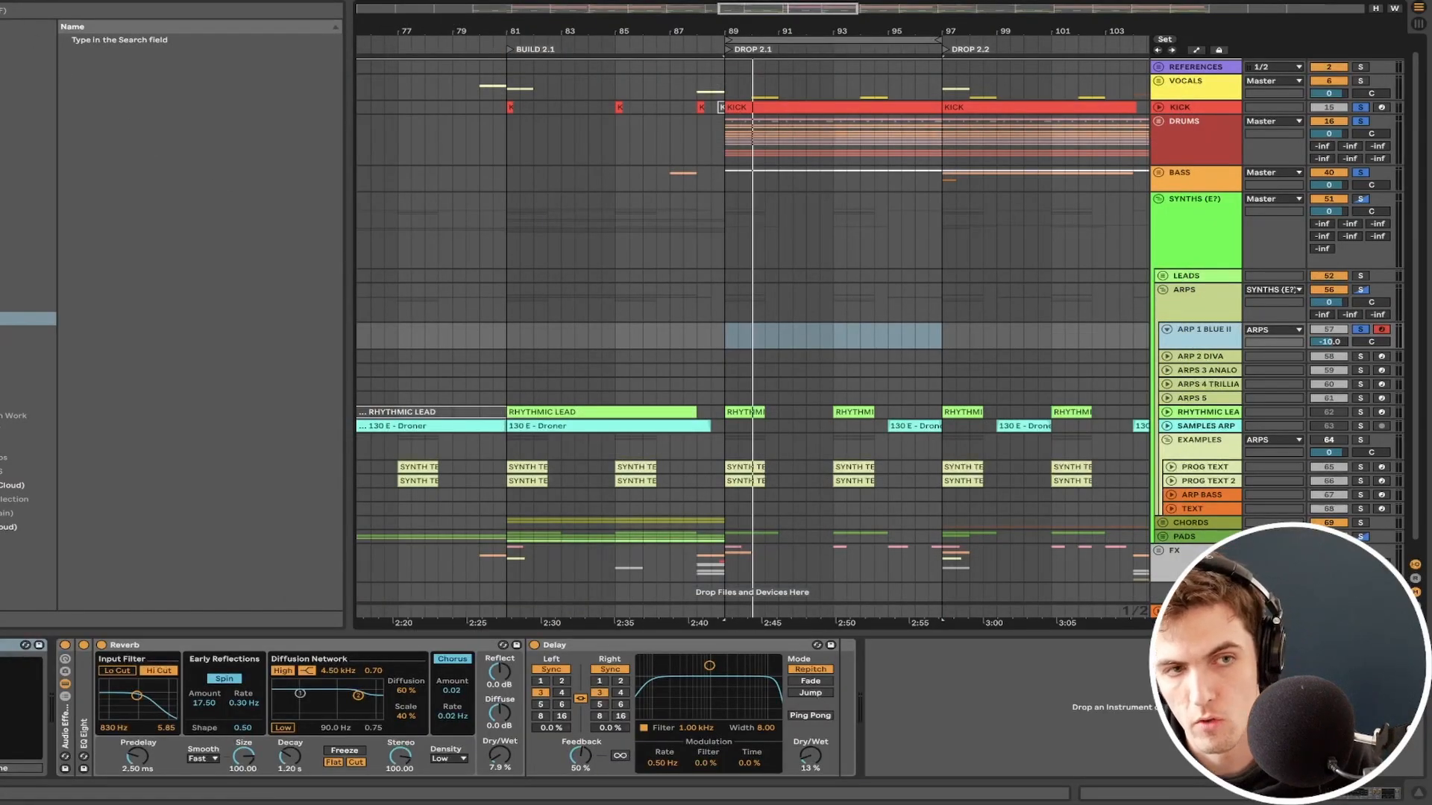
- Search the browser for "rob pap" and pick the SubBoomBass2 synth
key("super+f")
type("rob p")
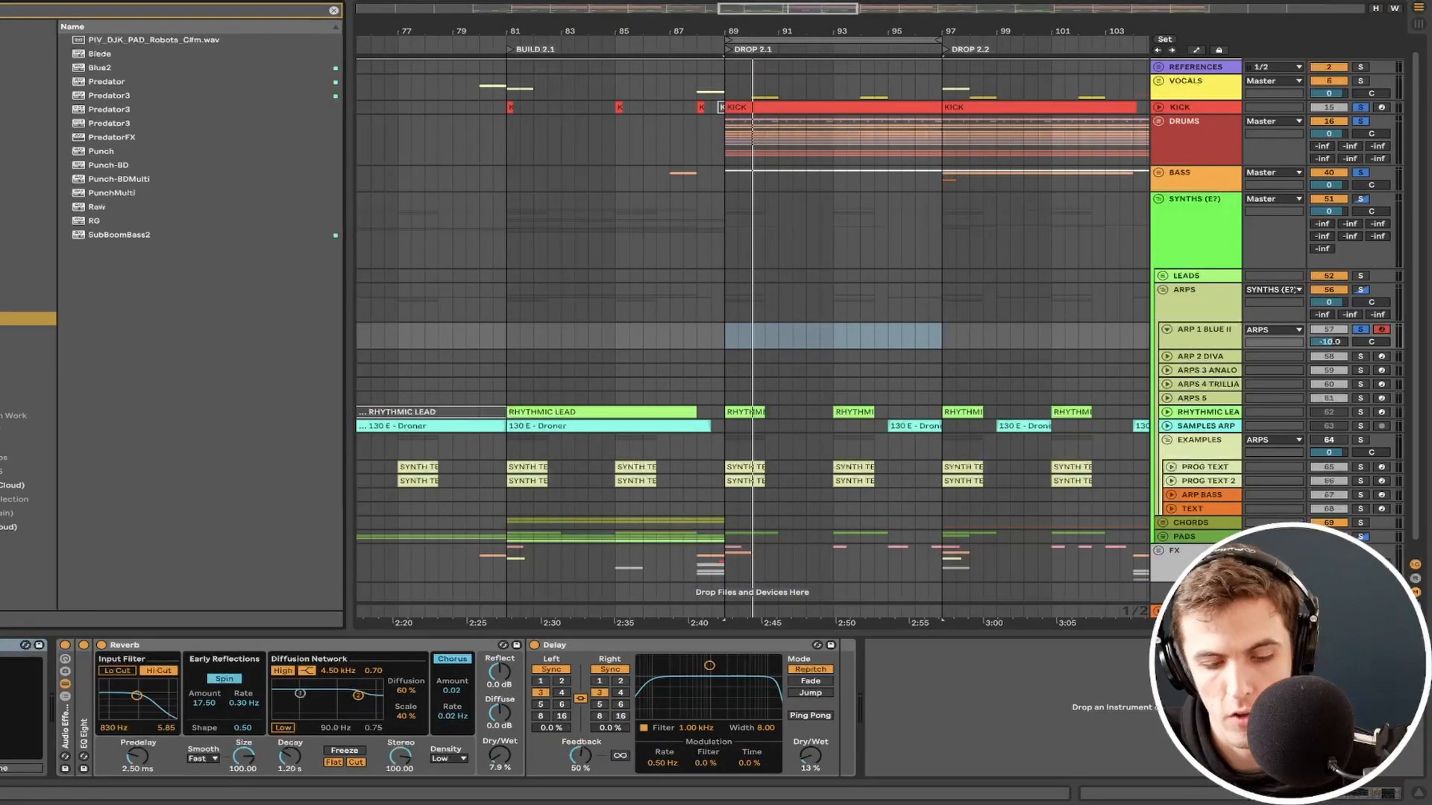
type("ap")
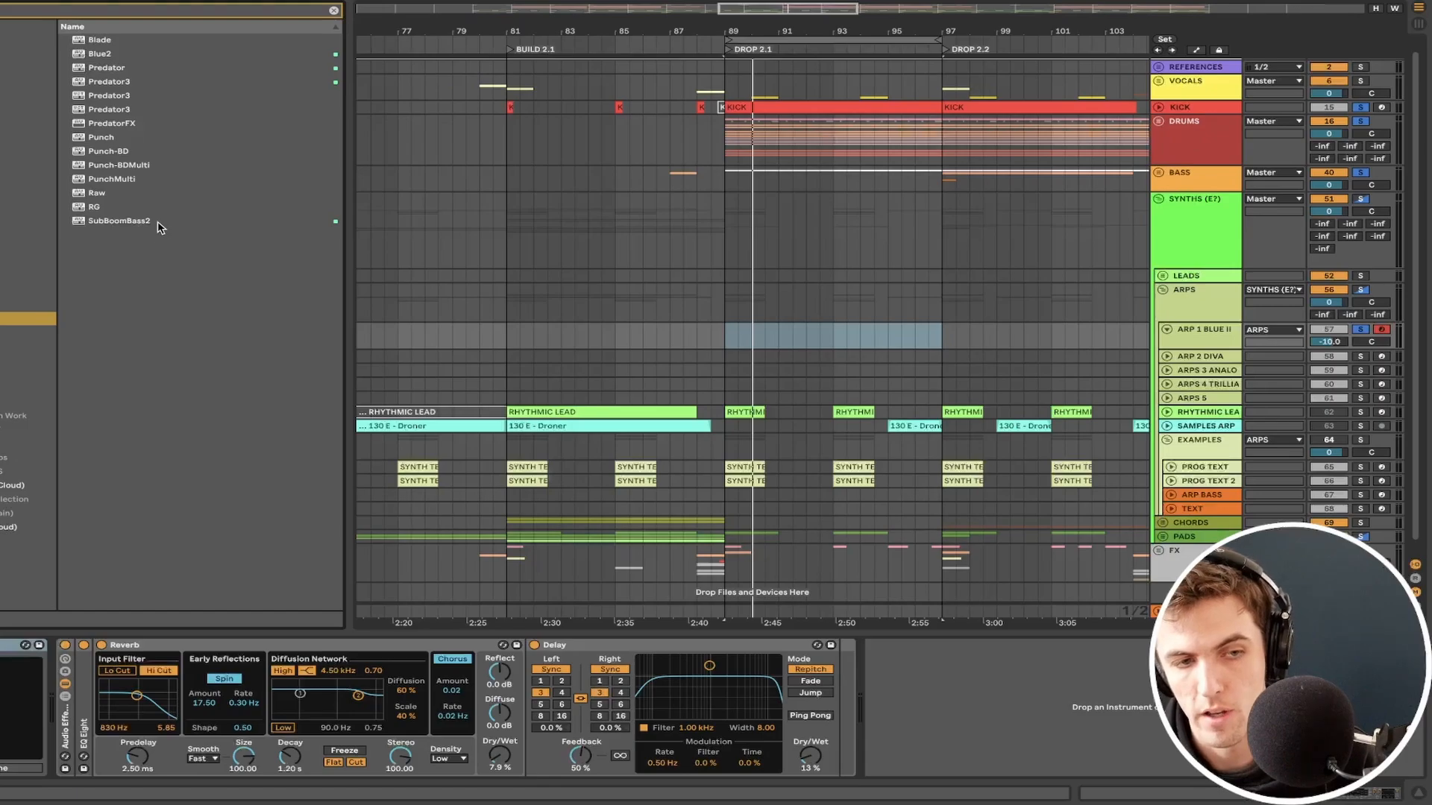
left_click(156, 222)
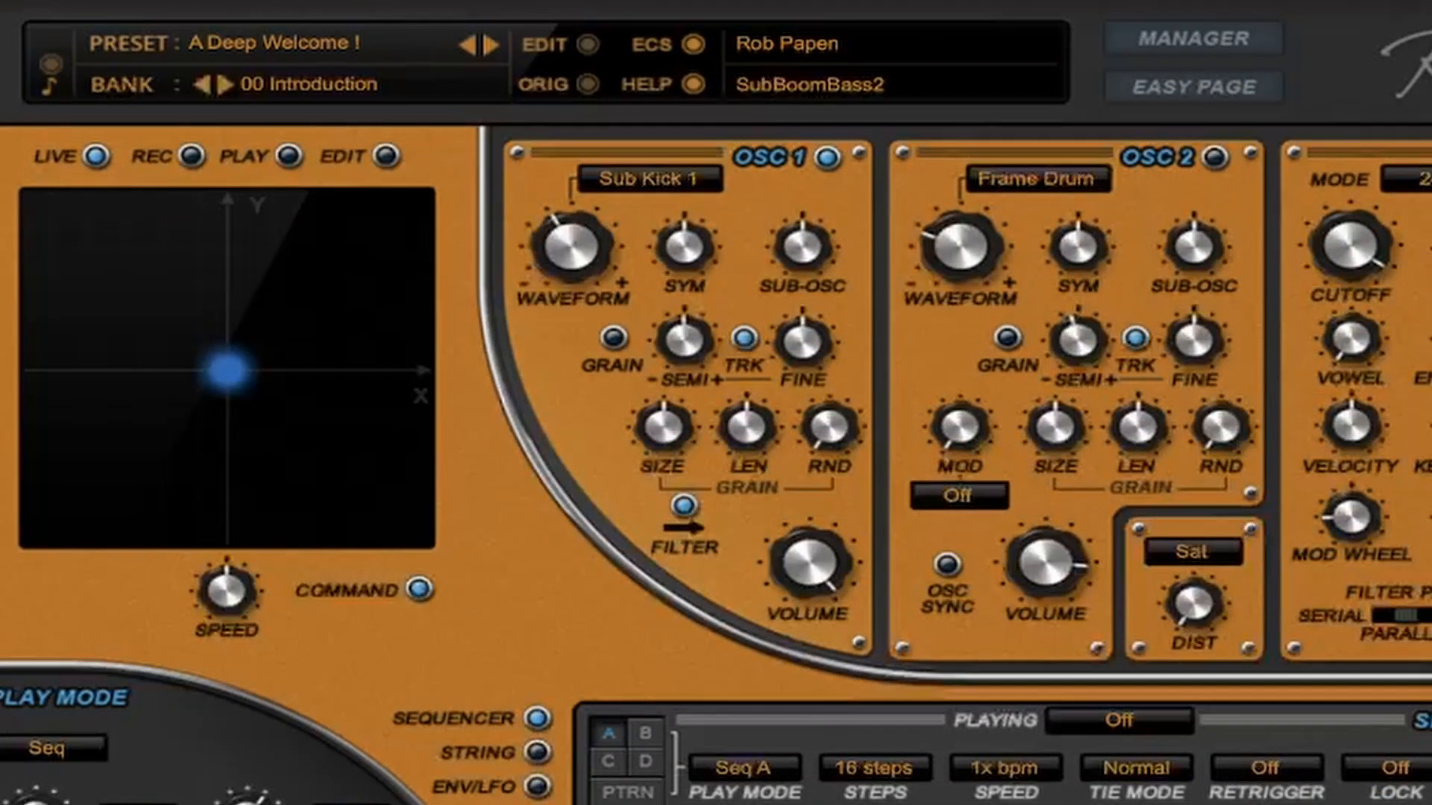
- Switch SubBoomBass2 to the 01 Sequence Presets 02 bank and advance two presets past seq- Abstracted
left_click(225, 85)
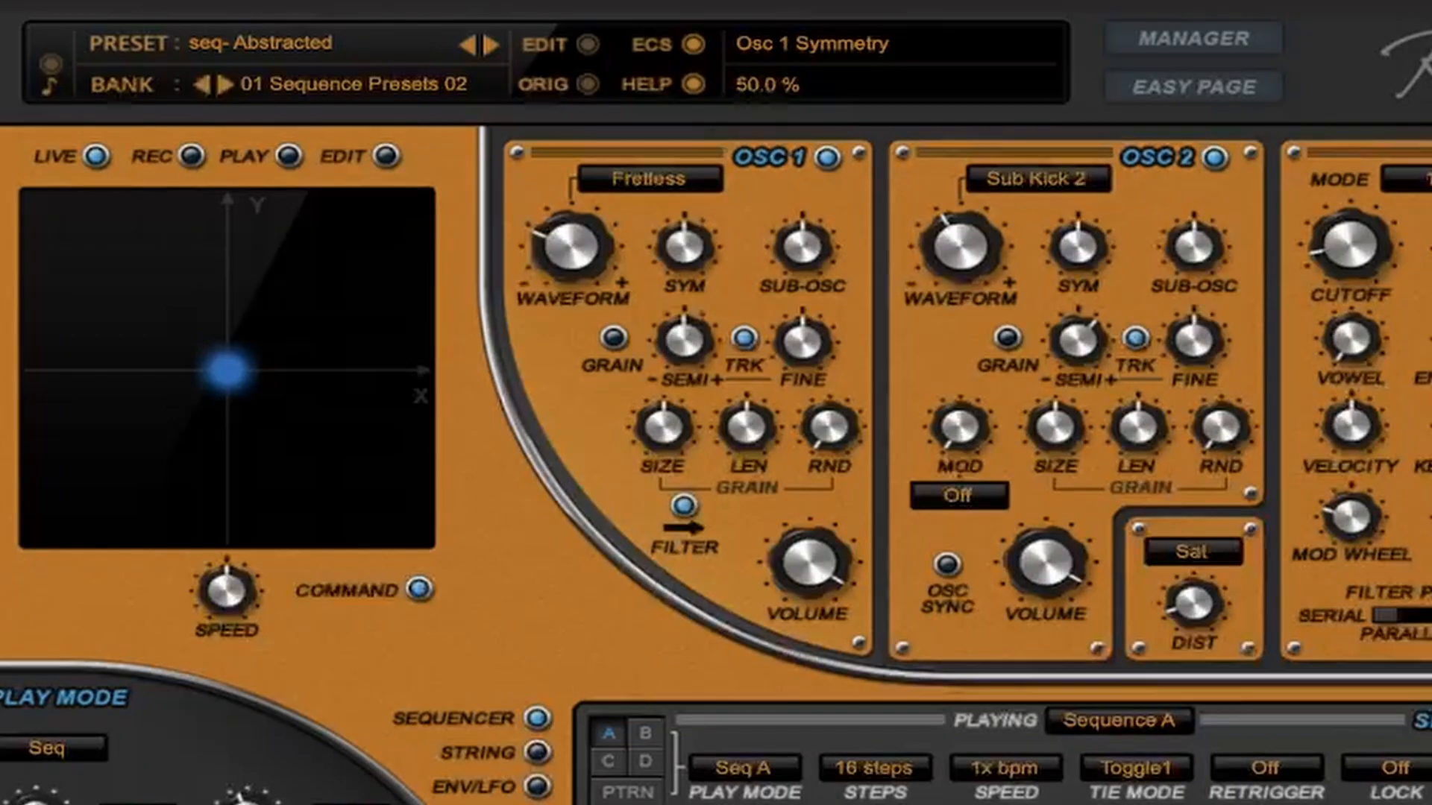
left_click(489, 45)
left_click(490, 44)
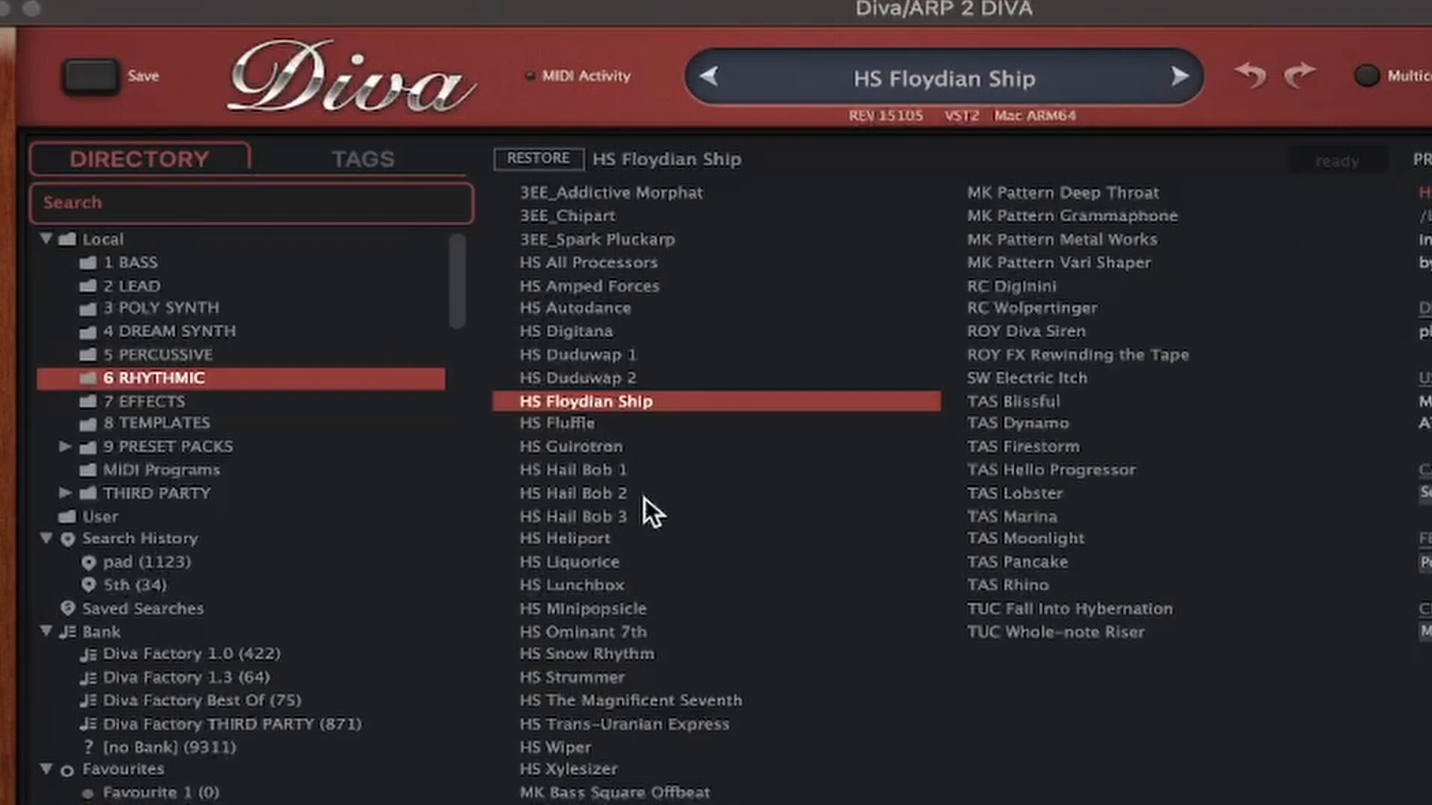
- Audition presets from Diva's 6 RHYTHMIC folder, including HS Liquorice, HS Snow Rhythm, TAS Rhino and TAS Lobster
left_click(654, 562)
left_click(663, 648)
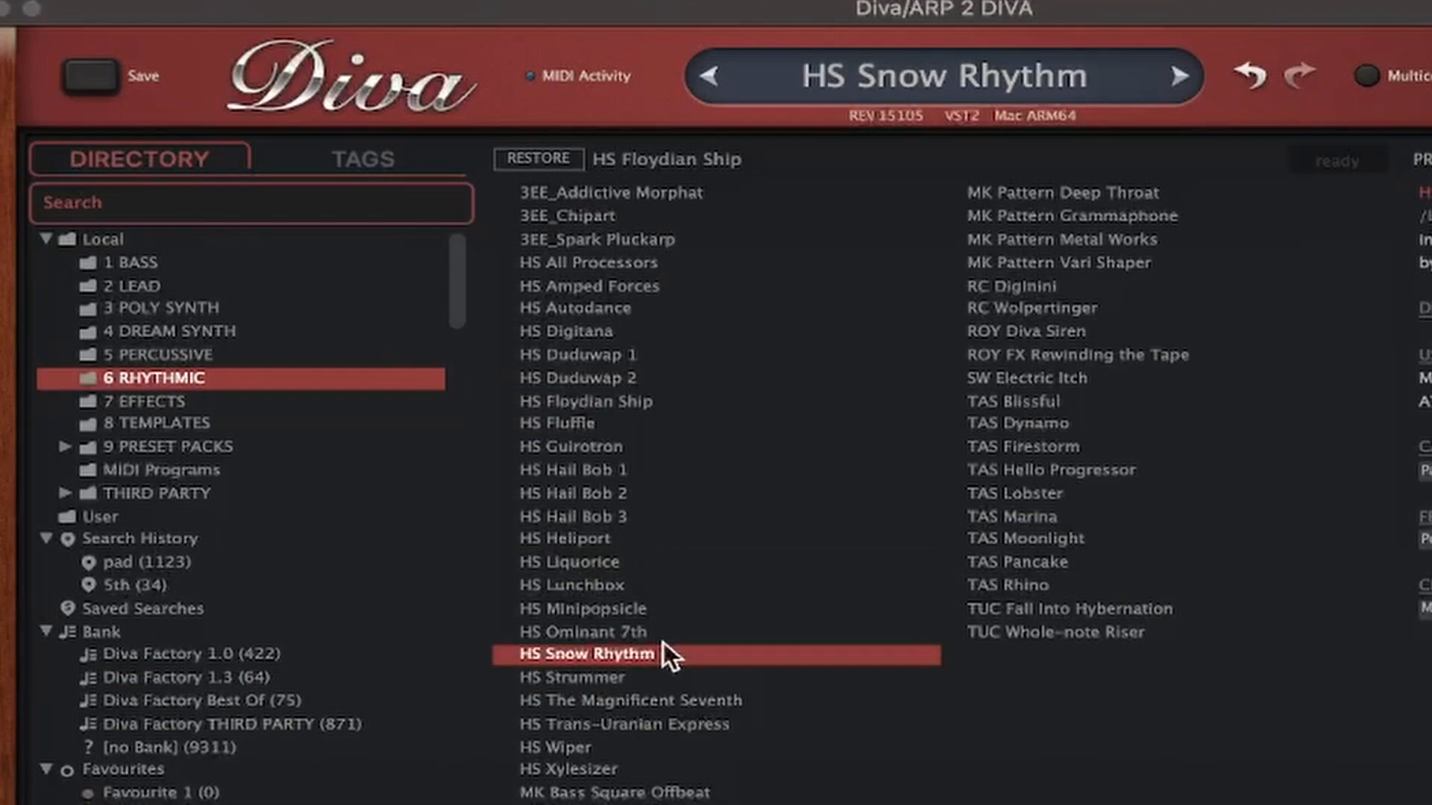
left_click(1146, 586)
left_click(1094, 492)
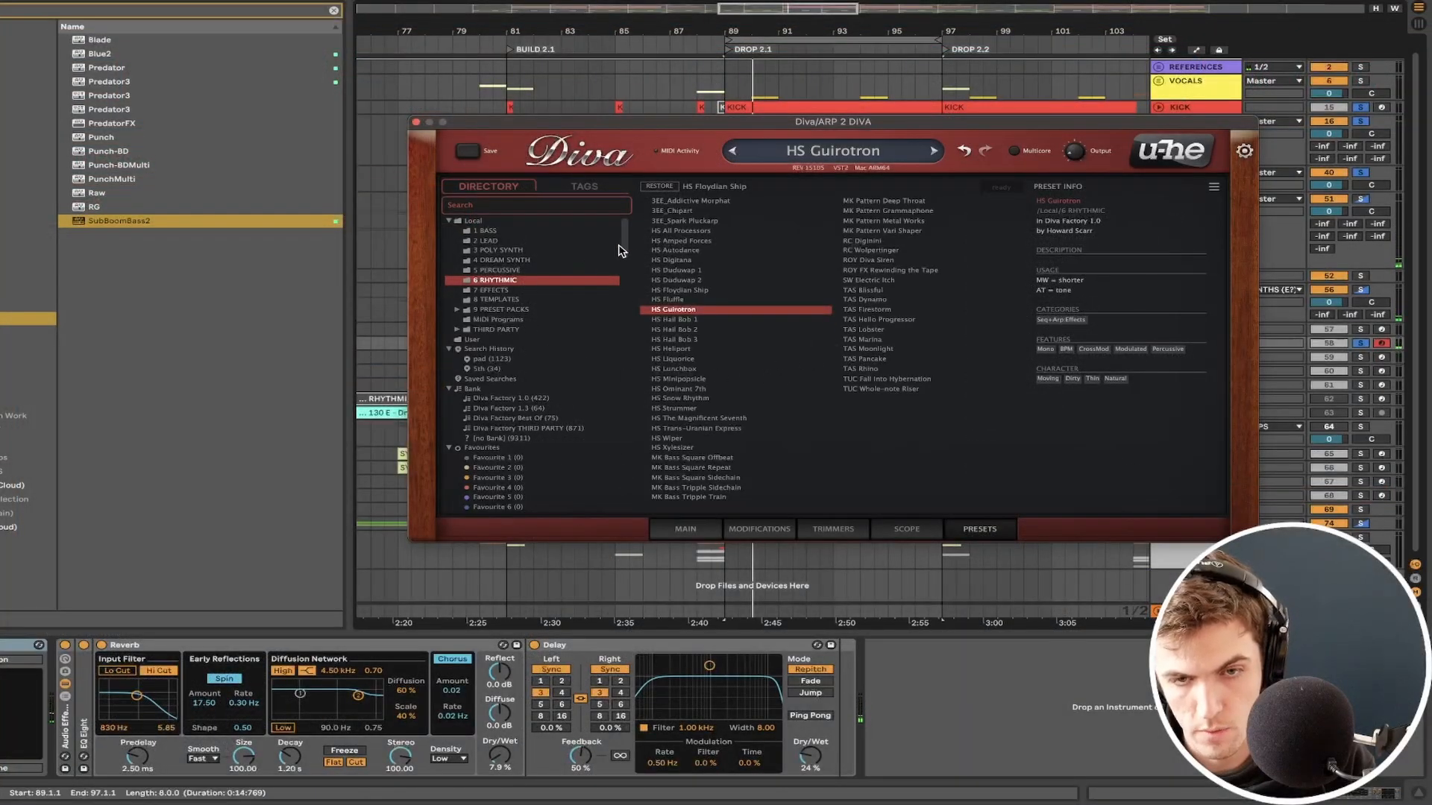
- Show Diva's 5 PERCUSSIVE presets and search the preset library for "seq"
left_click(567, 270)
left_click(493, 204)
type("seq")
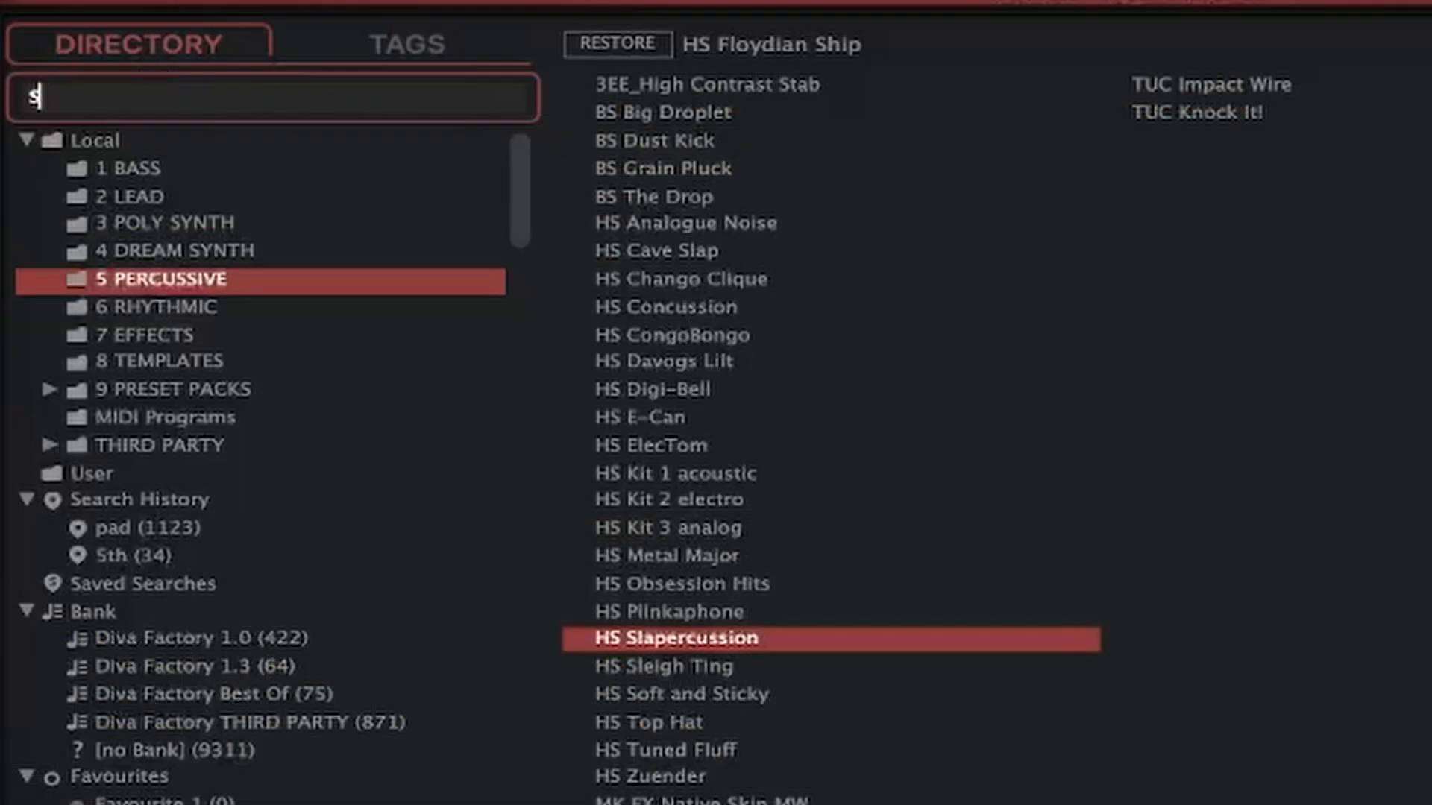
key("Return")
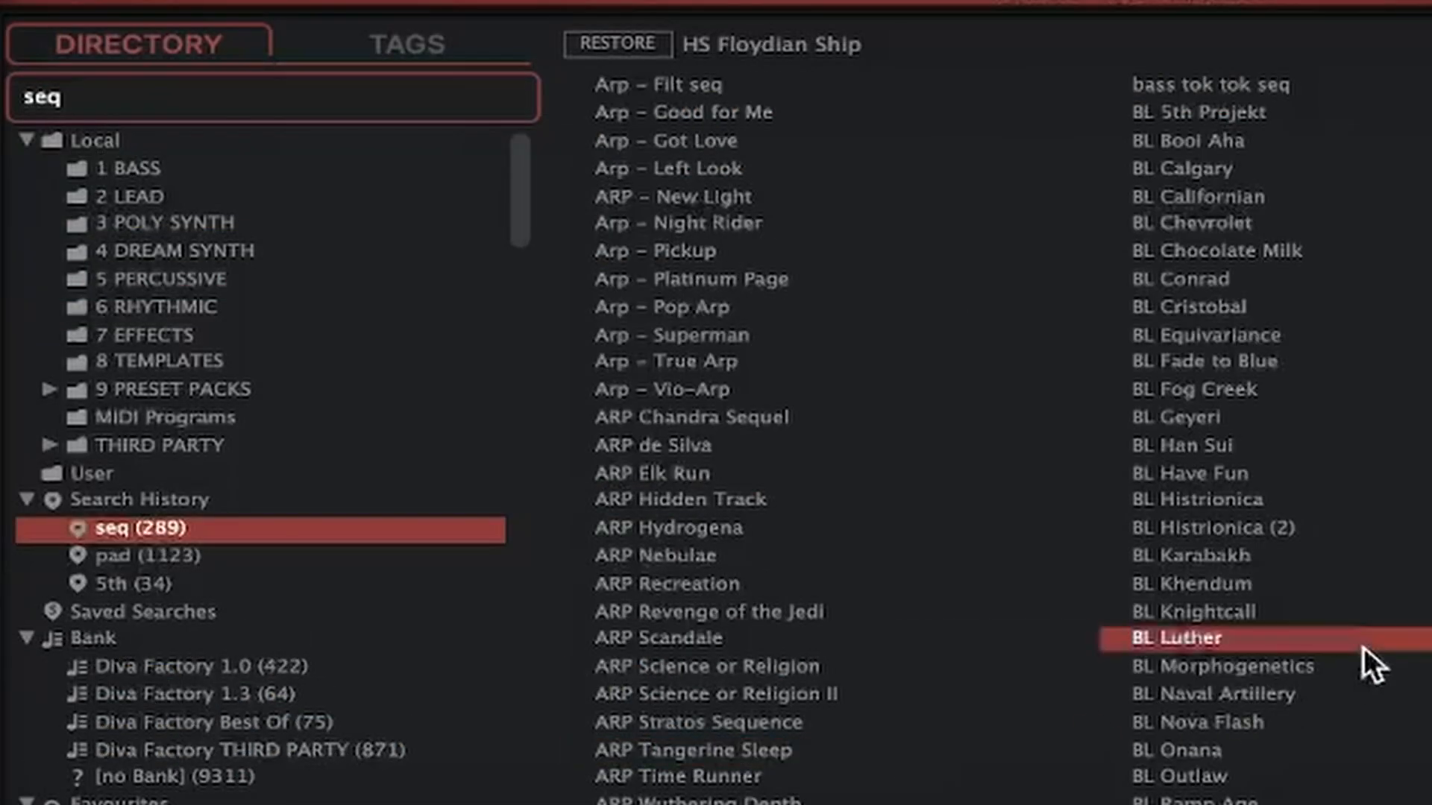
- Search Diva's preset library for "arp" and audition ARP Computer Simulation from the results
key("BackSpace")
key("BackSpace")
key("BackSpace")
type("arp")
key("Return")
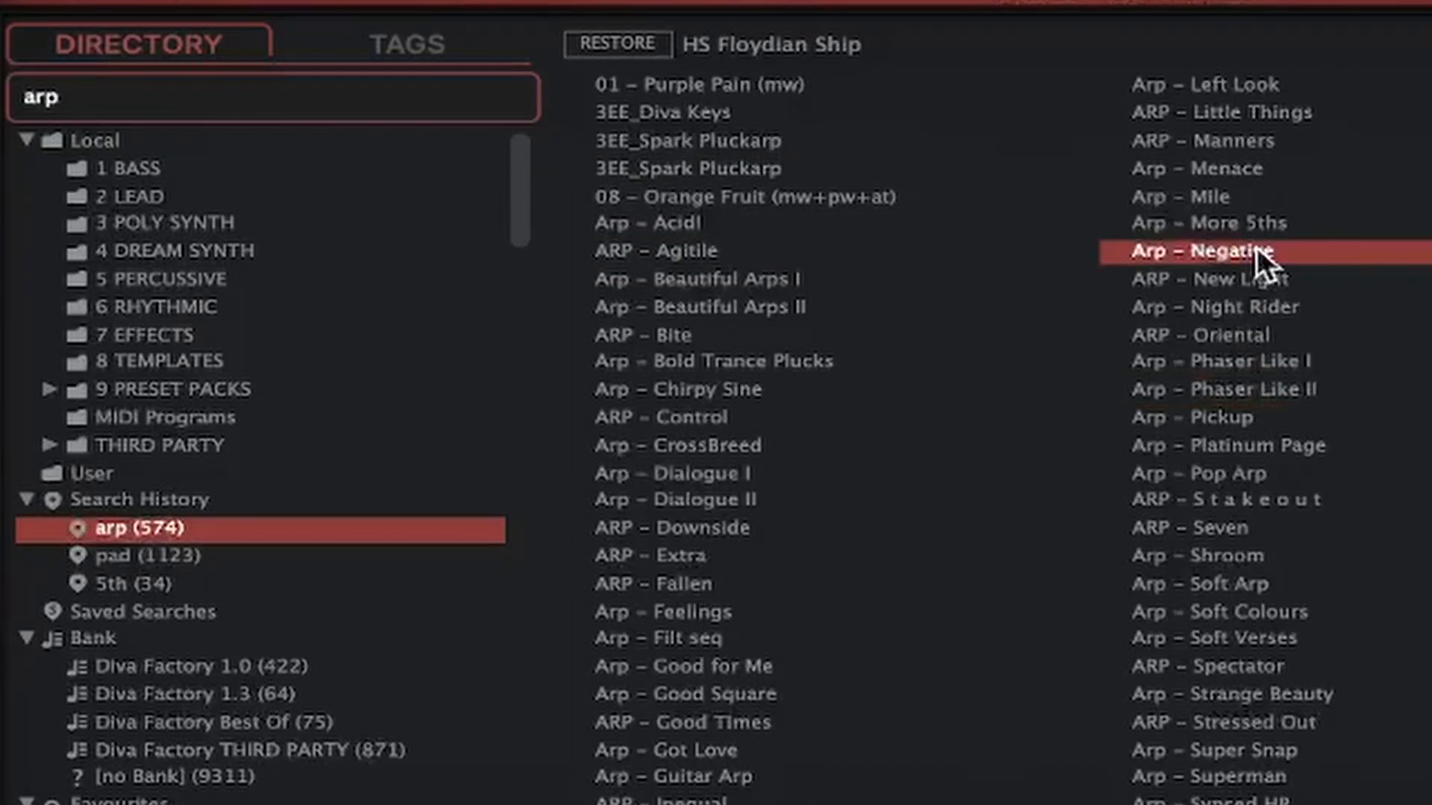
scroll(1256, 562, "down", 5)
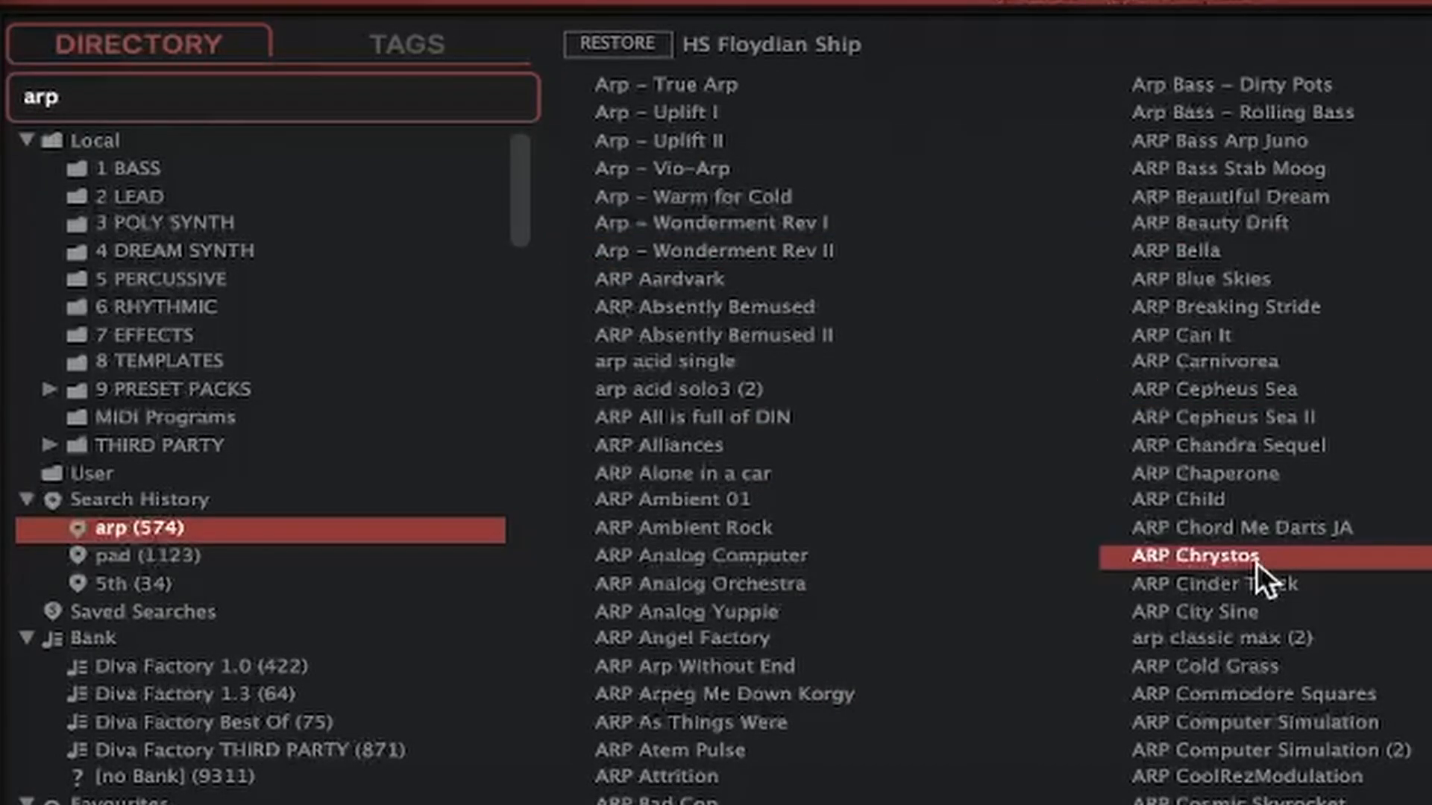
left_click(1339, 727)
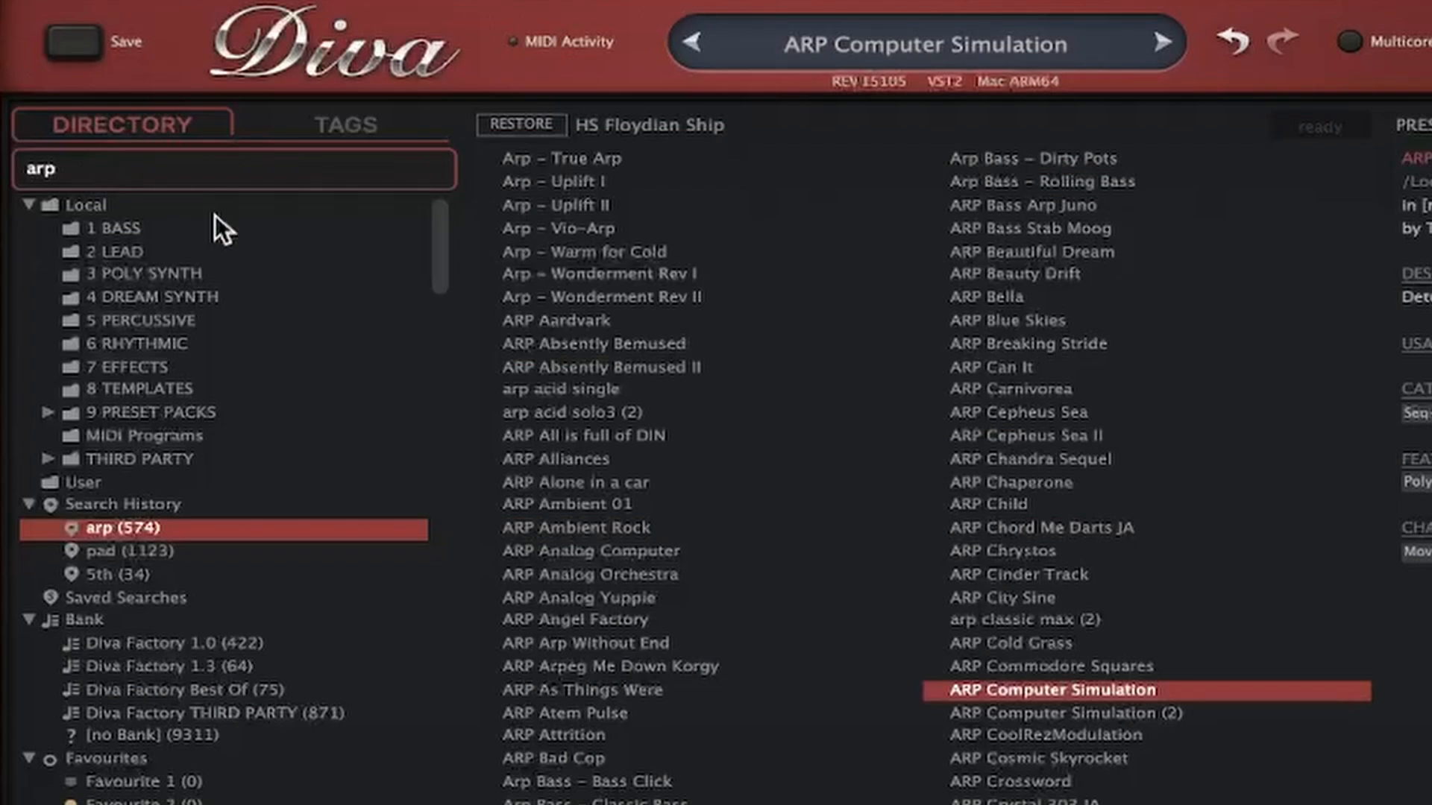
key("Down")
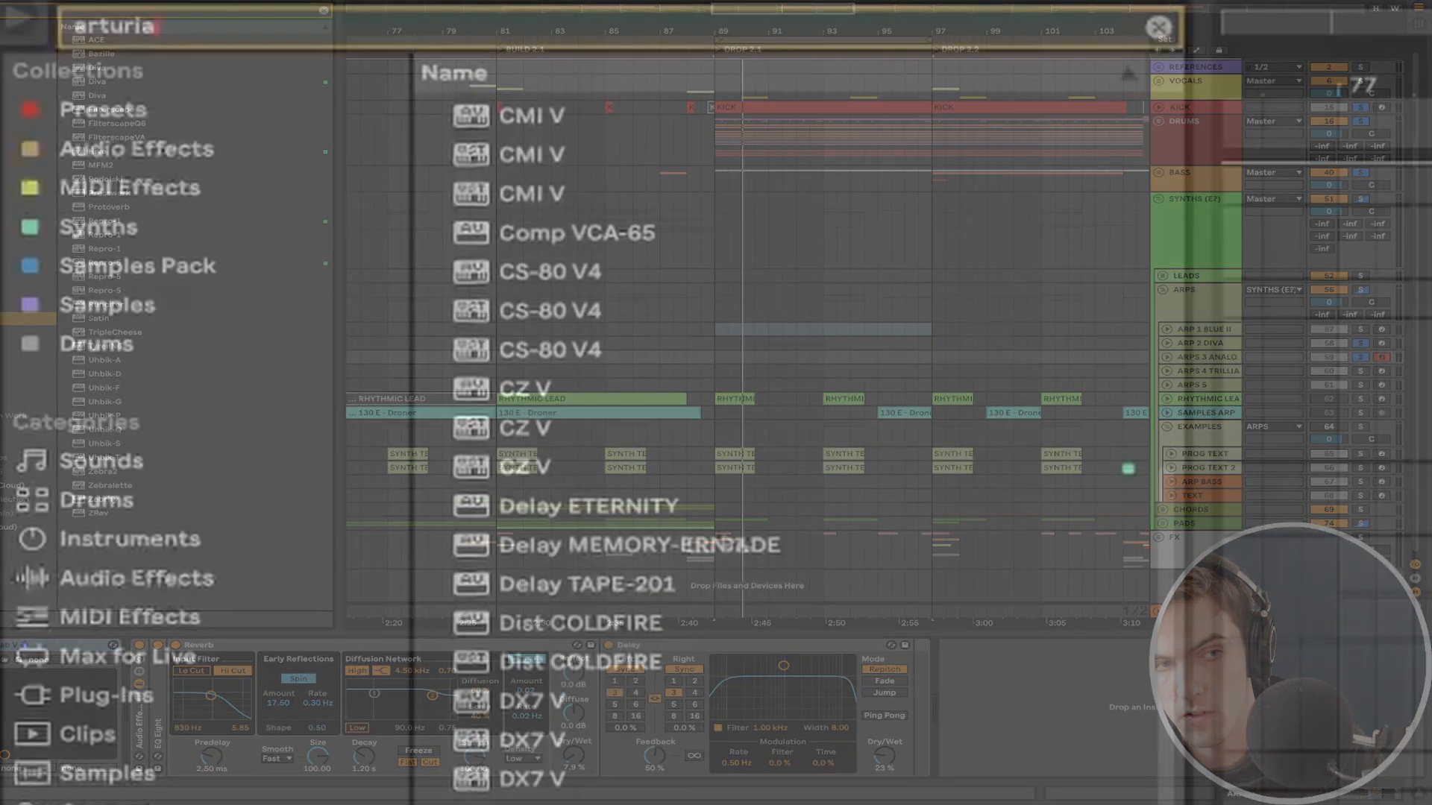
- Look through the Arturia plug-ins in the browser and bring up the Sequence presets in Analog Lab V
scroll(783, 447, "down", 2)
scroll(782, 447, "down", 4)
scroll(783, 448, "down", 2)
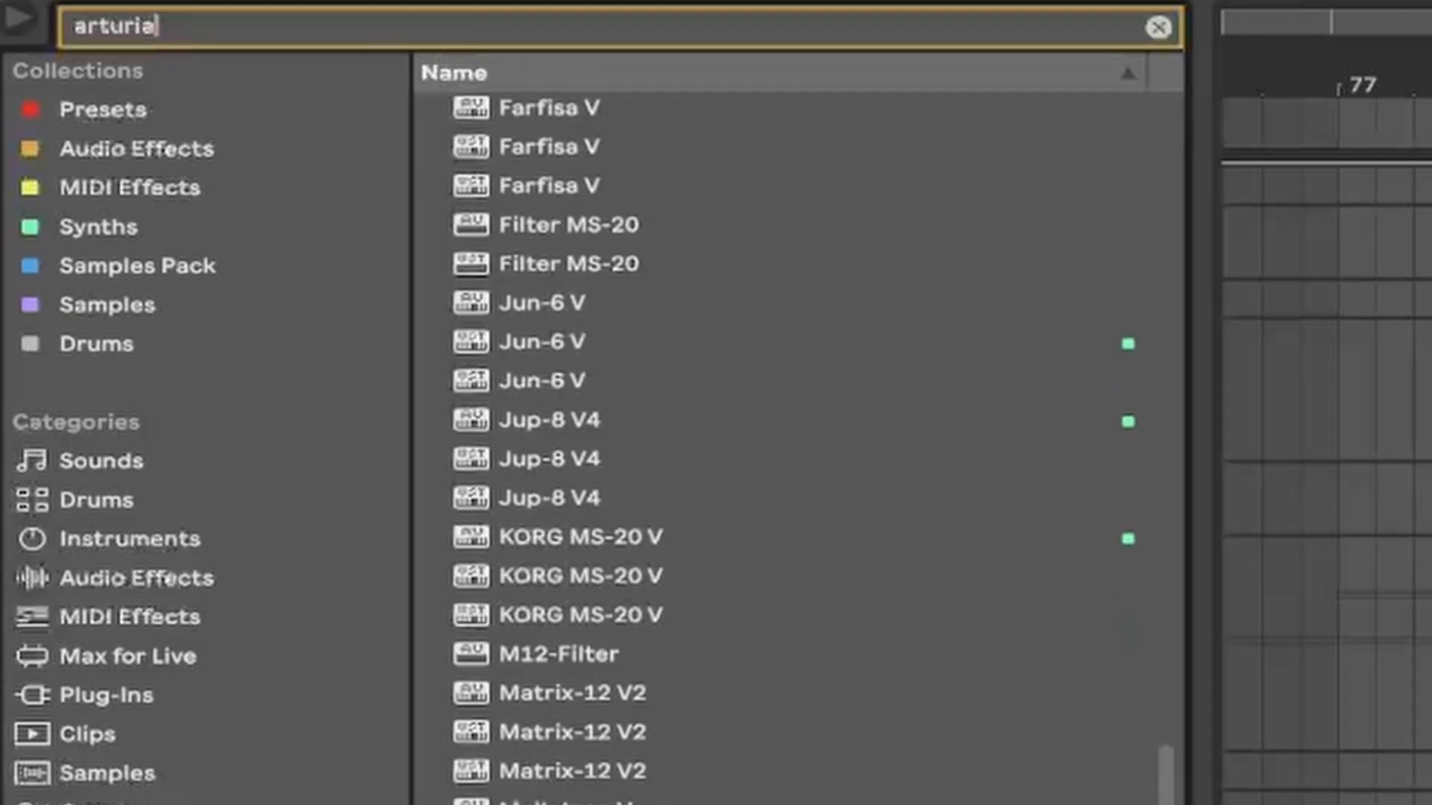
scroll(783, 448, "down", 10)
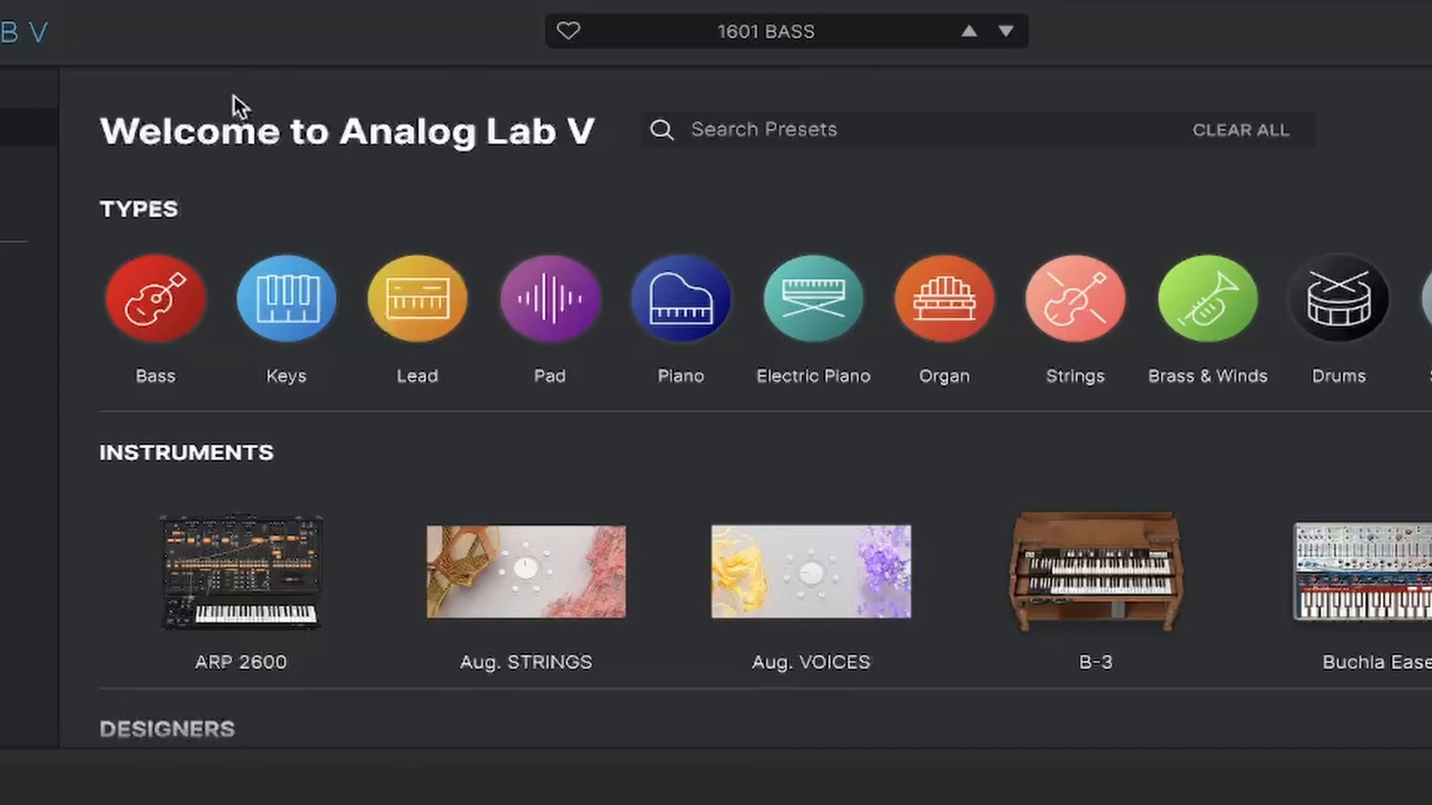
left_click(795, 31)
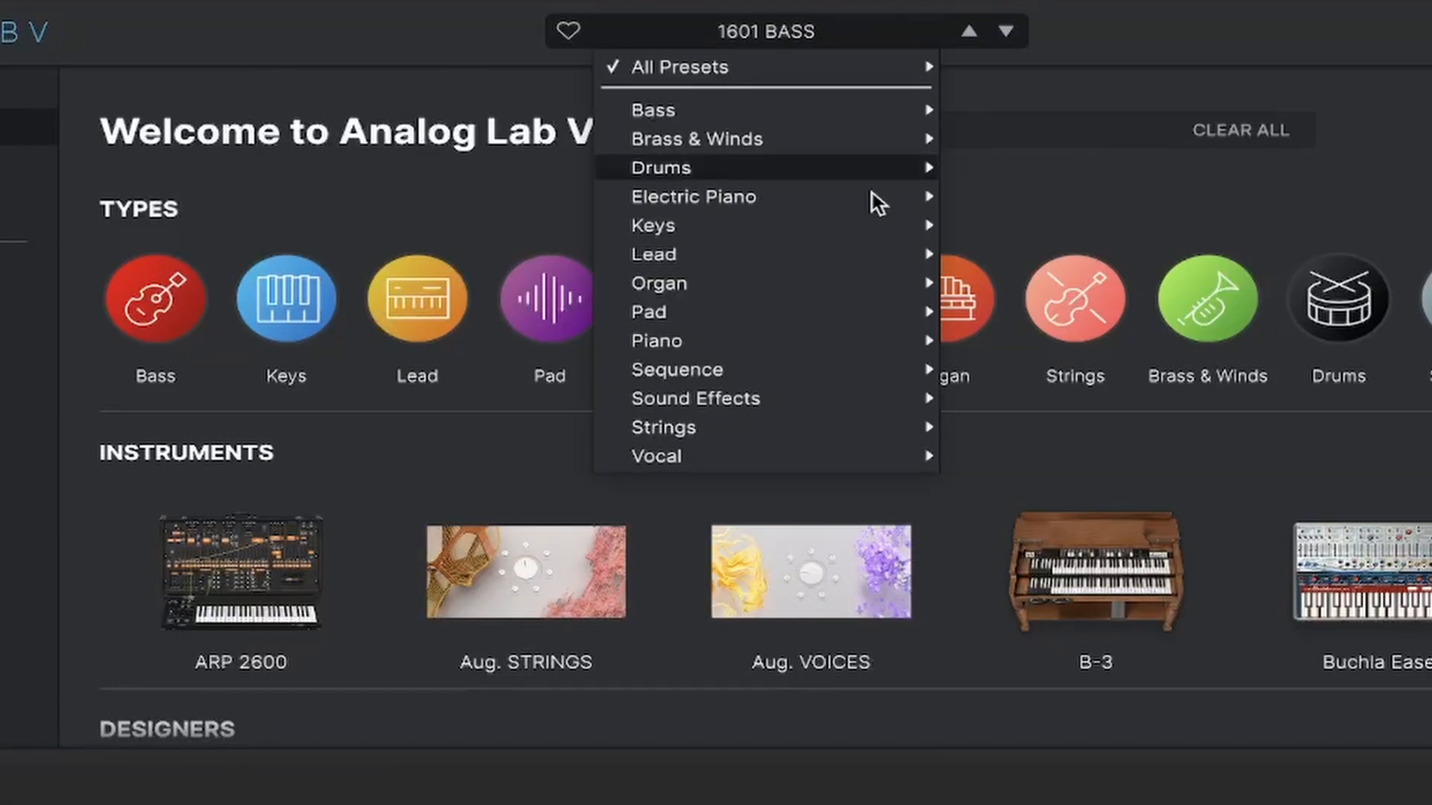
mouse_move(693, 370)
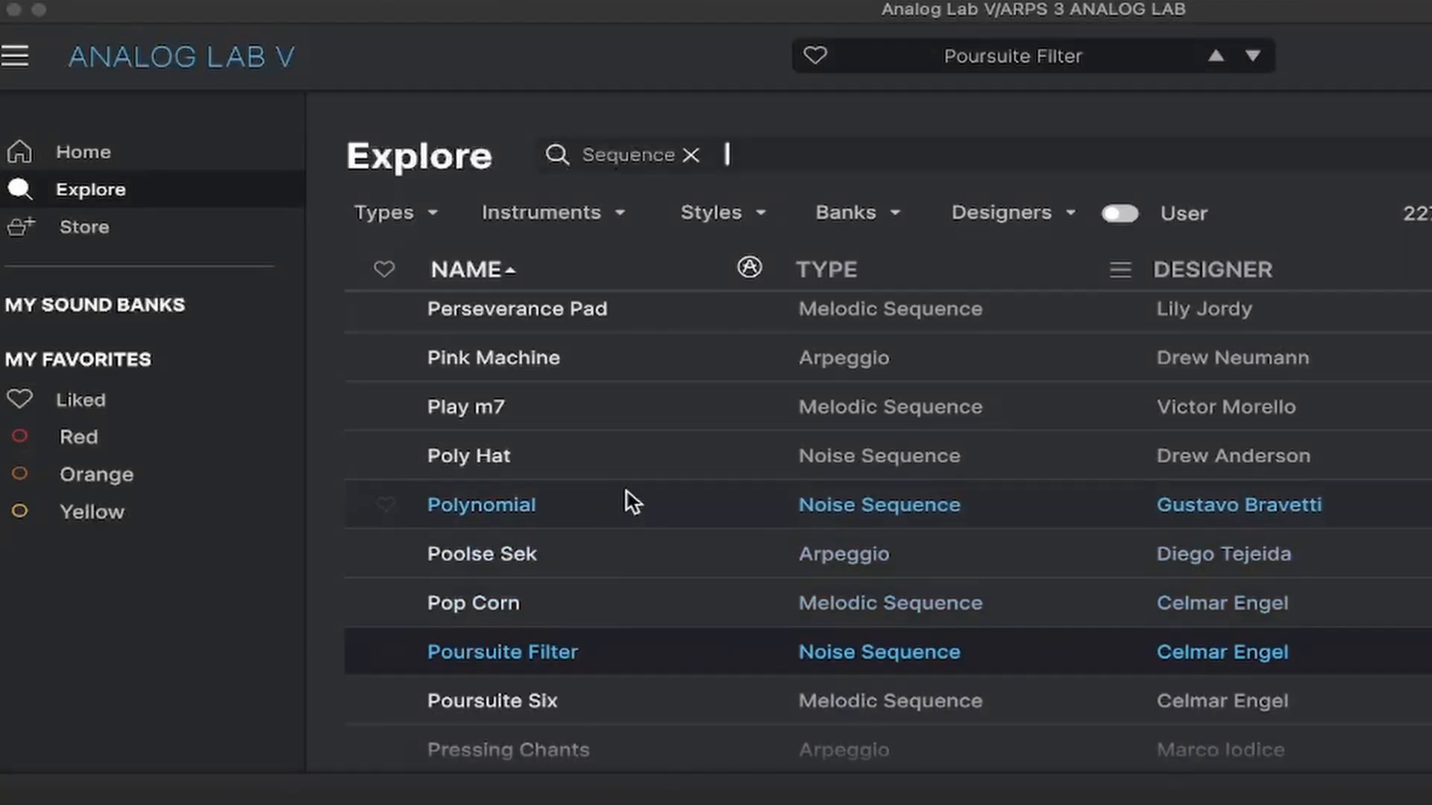
- Audition the sequence presets Polynomial, Play m7, Pink Machine, Poursuite Filter and Prog House in Analog Lab V
left_click(630, 502)
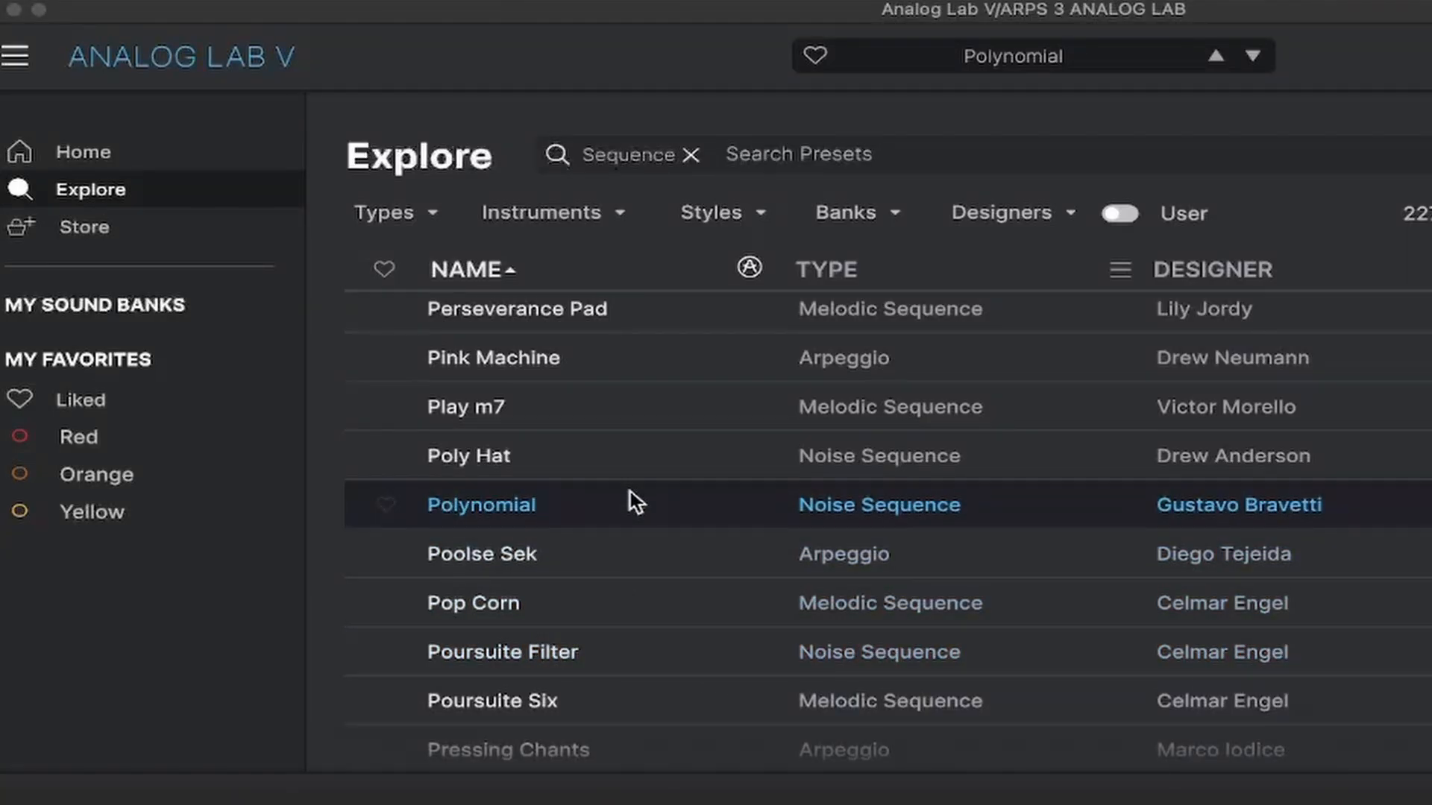
left_click(639, 400)
left_click(653, 346)
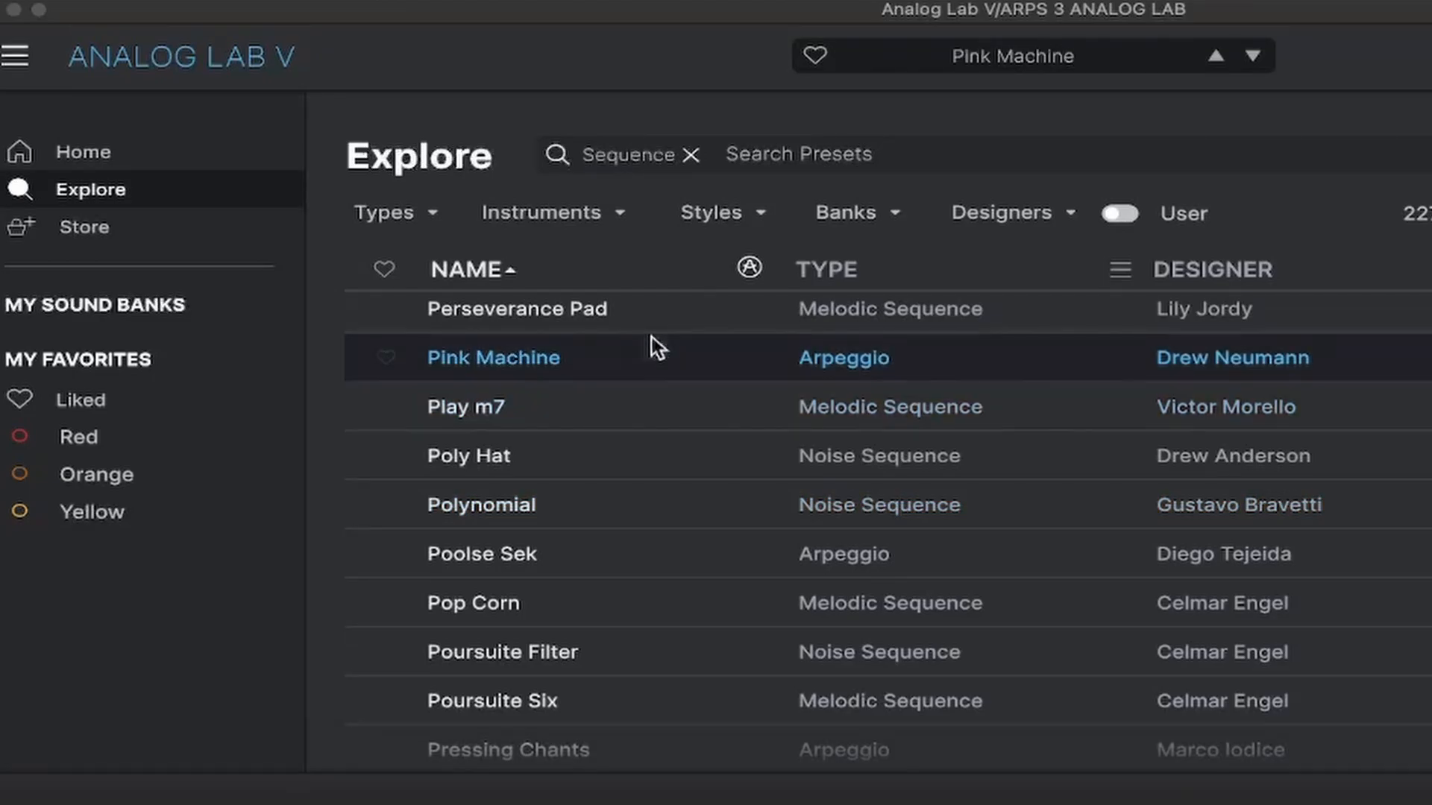
scroll(678, 656, "up", 2)
scroll(671, 677, "down", 2)
left_click(671, 678)
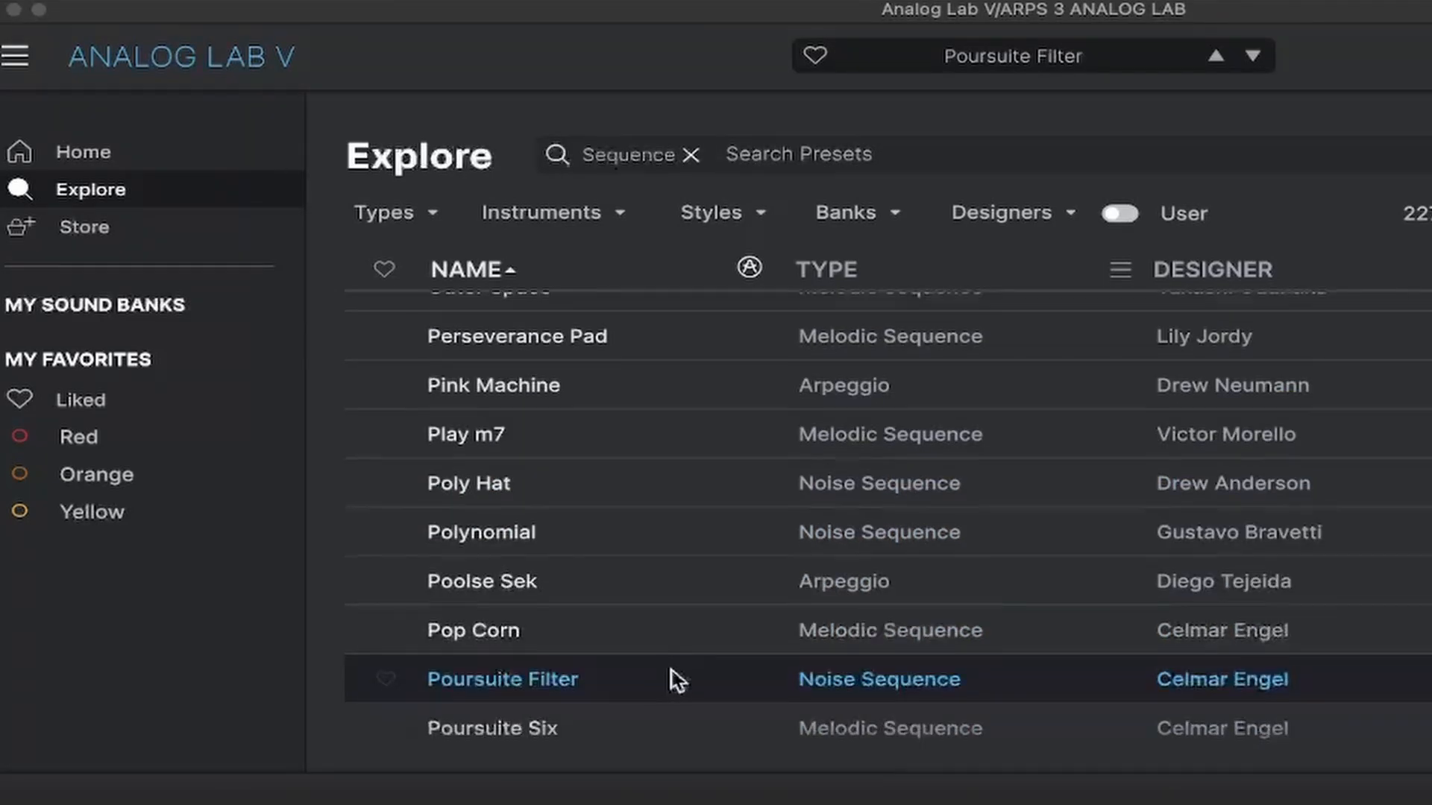
scroll(671, 678, "down", 3)
left_click(674, 680)
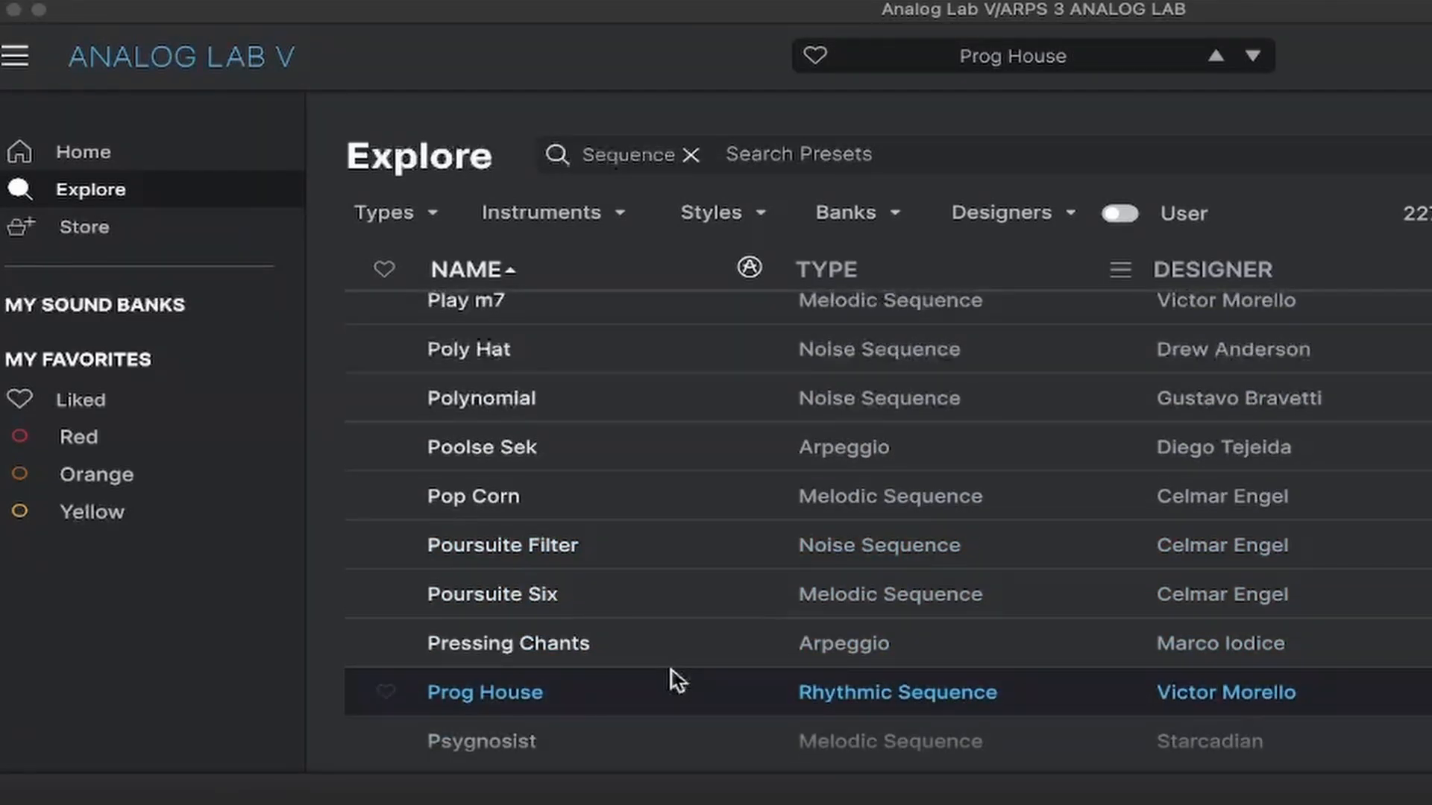
- Audition further sequence presets in Analog Lab V, including Psygnosist, Radiosity and Roto
scroll(678, 682, "down", 3)
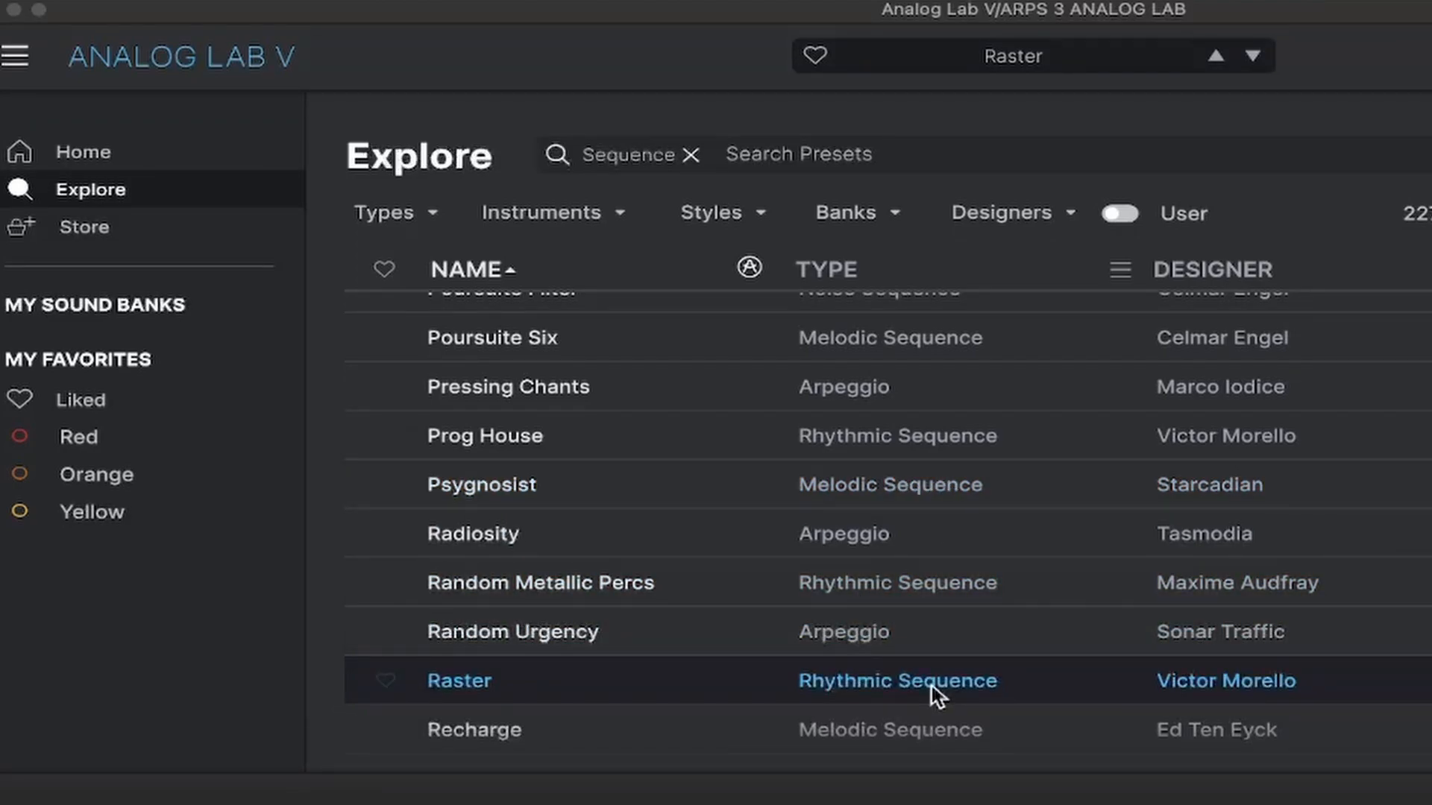
left_click(730, 494)
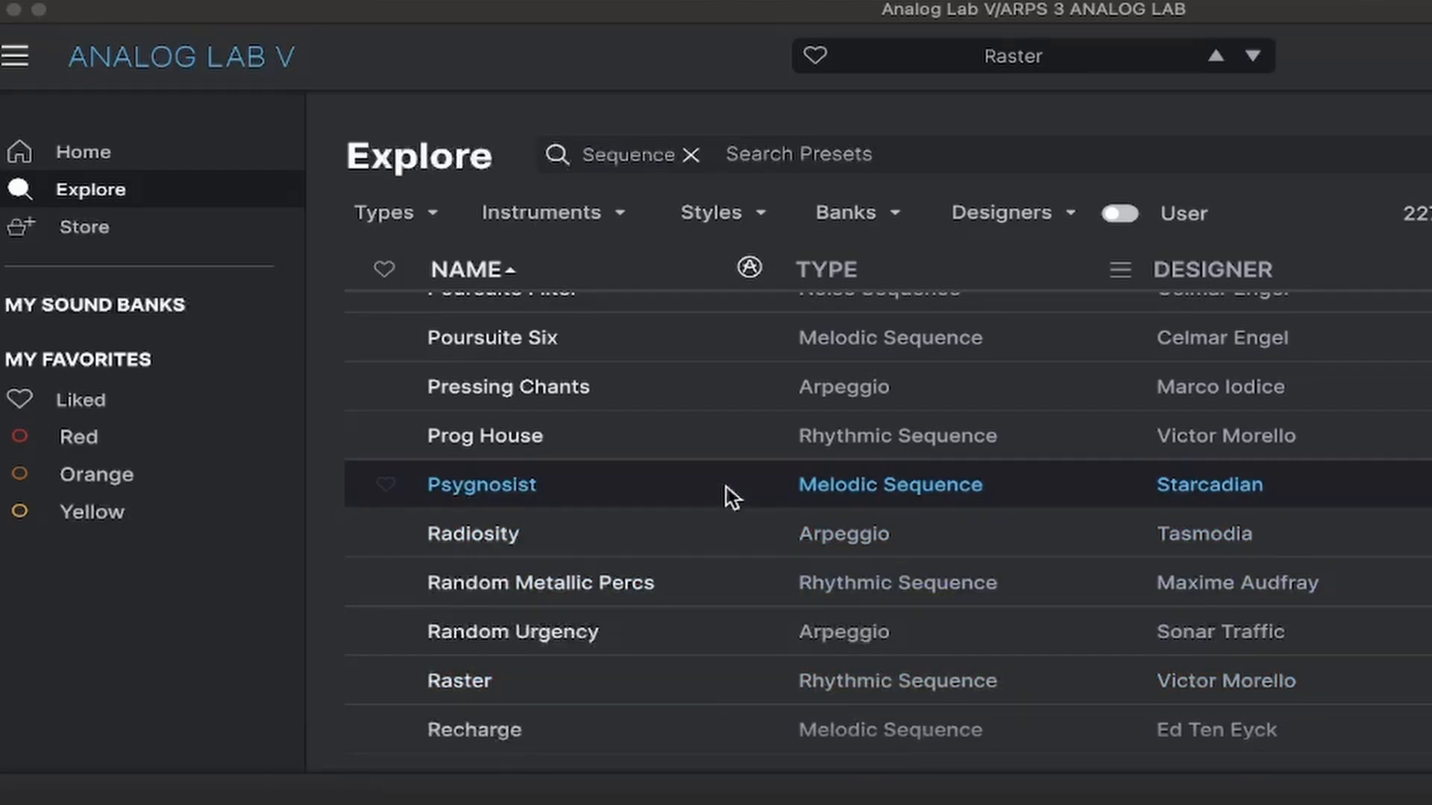
left_click(699, 542)
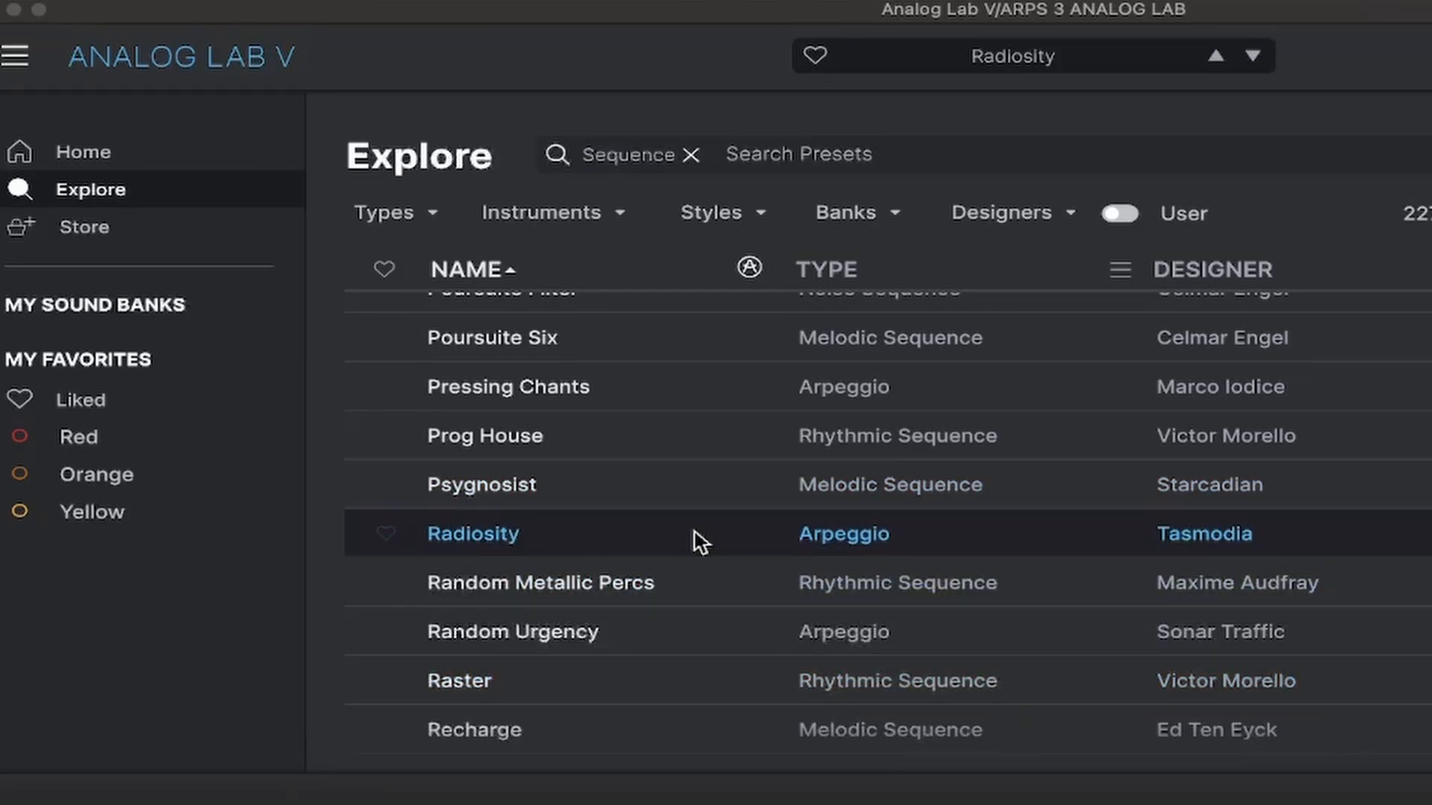
scroll(700, 542, "down", 5)
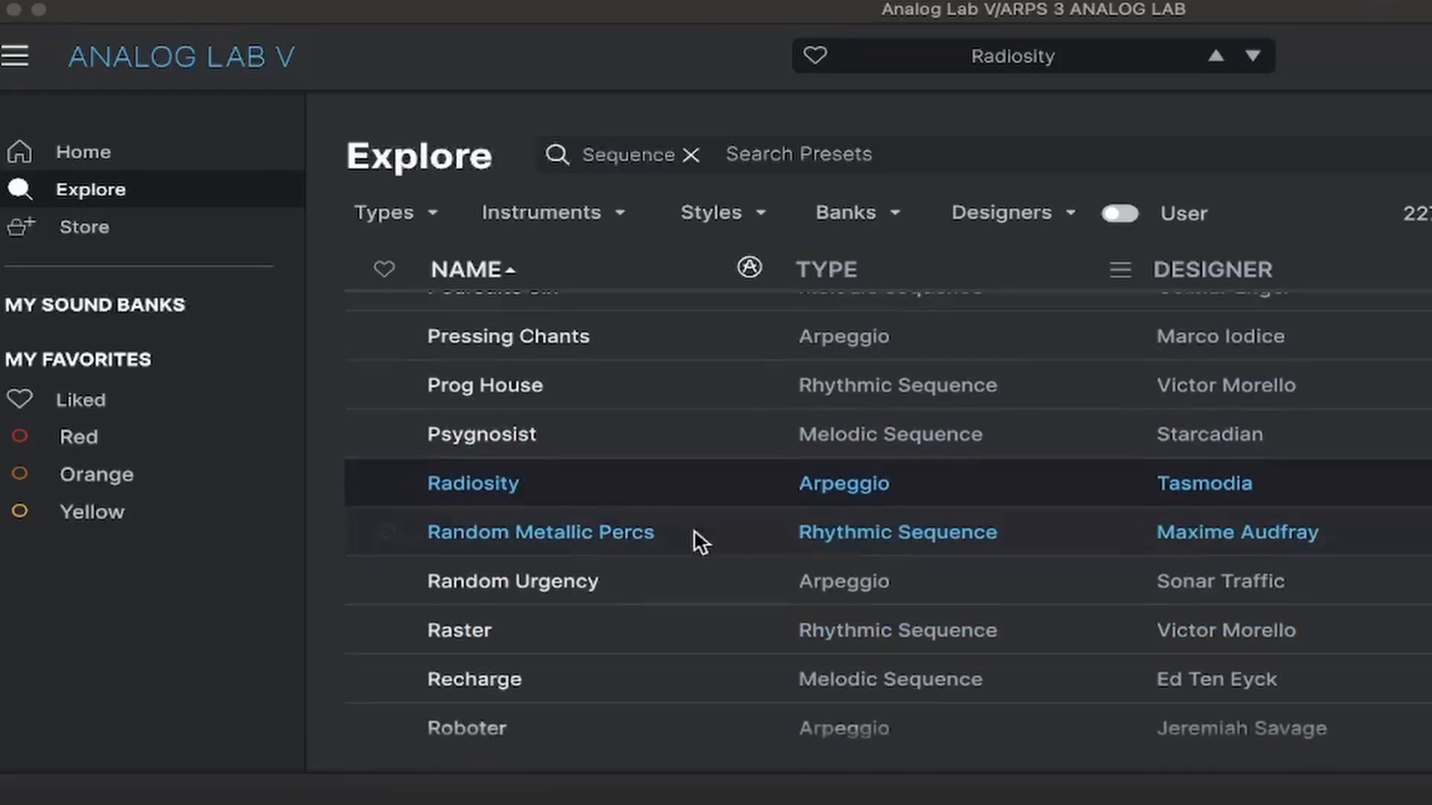
left_click(699, 645)
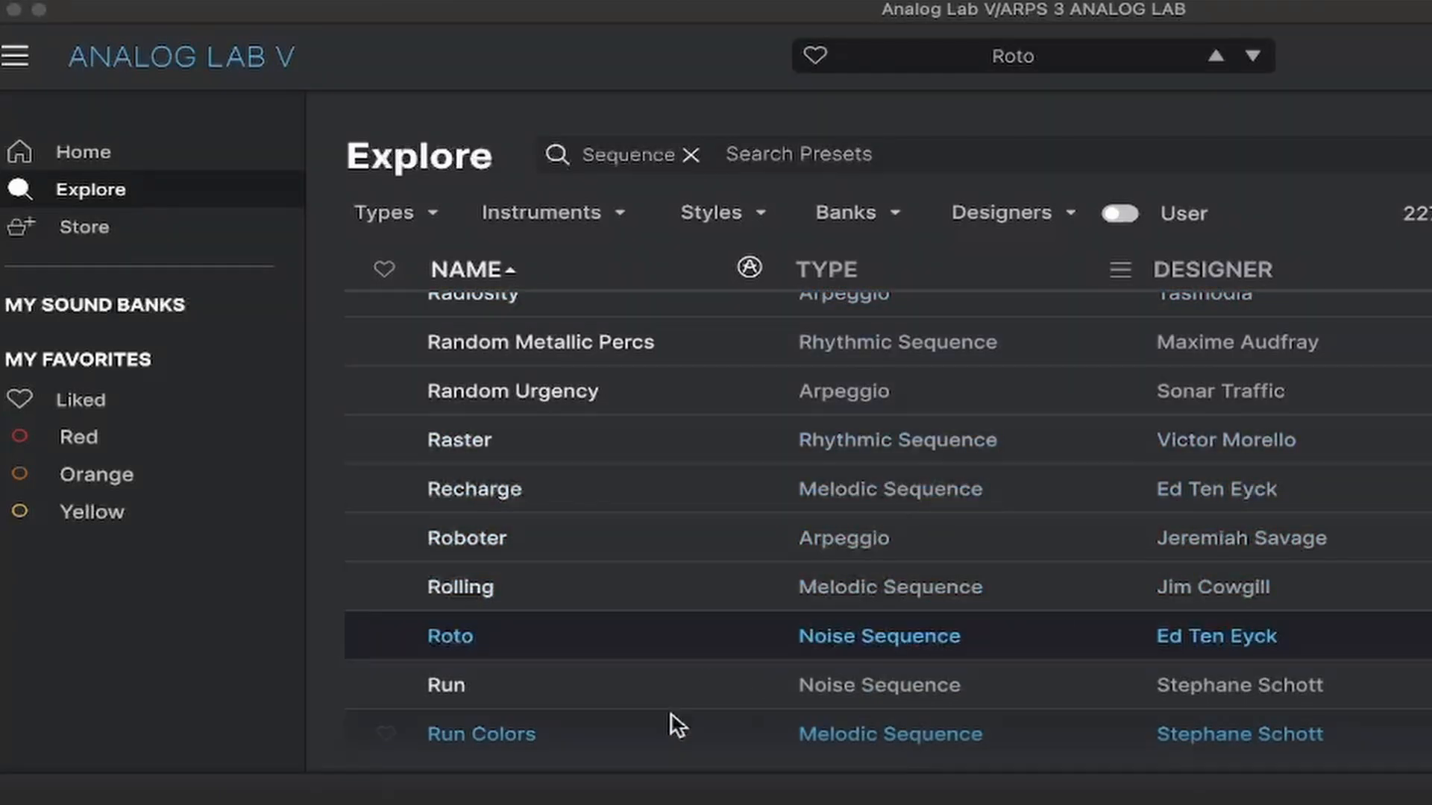
- Audition the Run noise-sequence preset in Analog Lab V
left_click(684, 682)
scroll(685, 682, "down", 3)
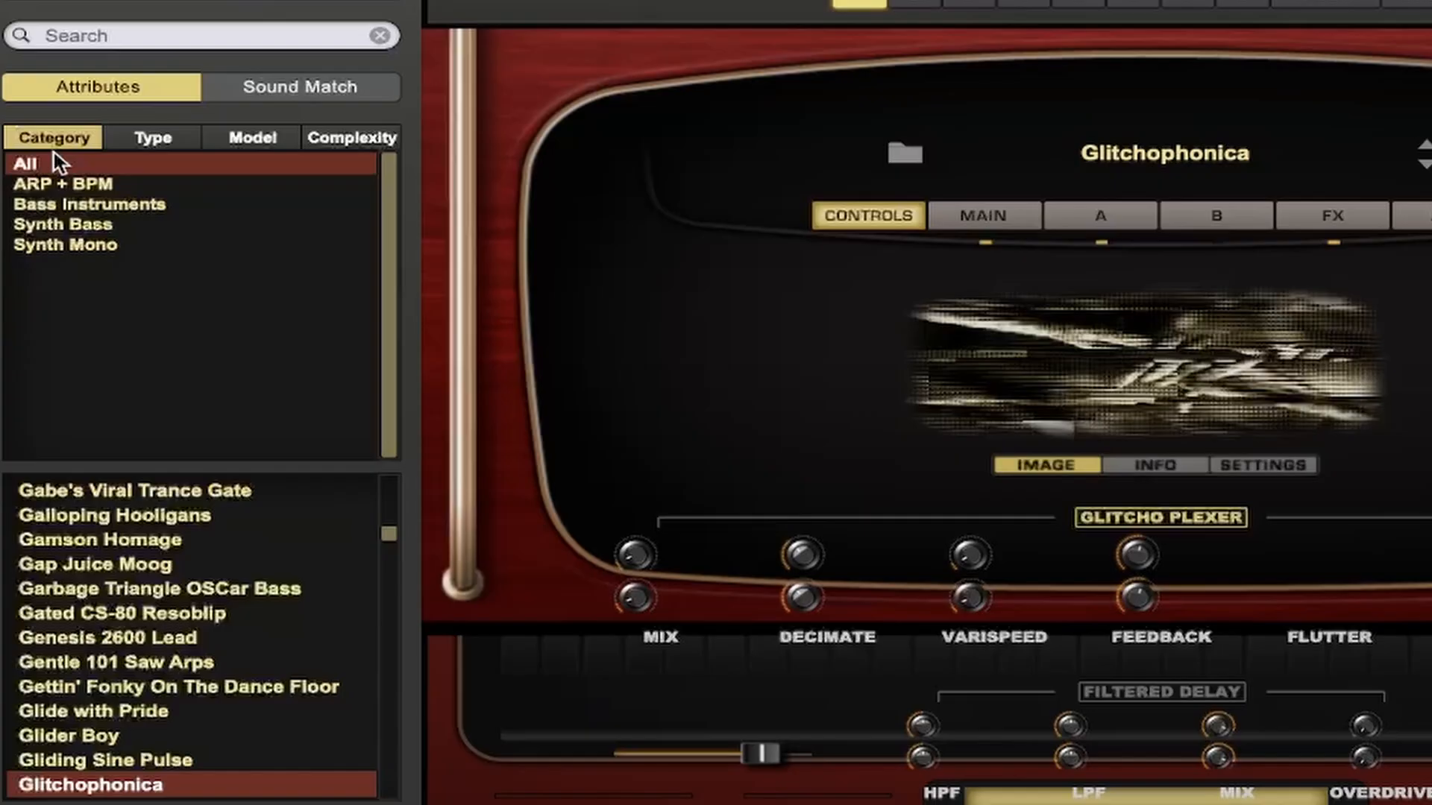
- Filter Trilian's patches to the ARP + BPM category and audition several, including Gabe's Viral Trance Gate, Morning Chill and Orbeat
left_click(83, 185)
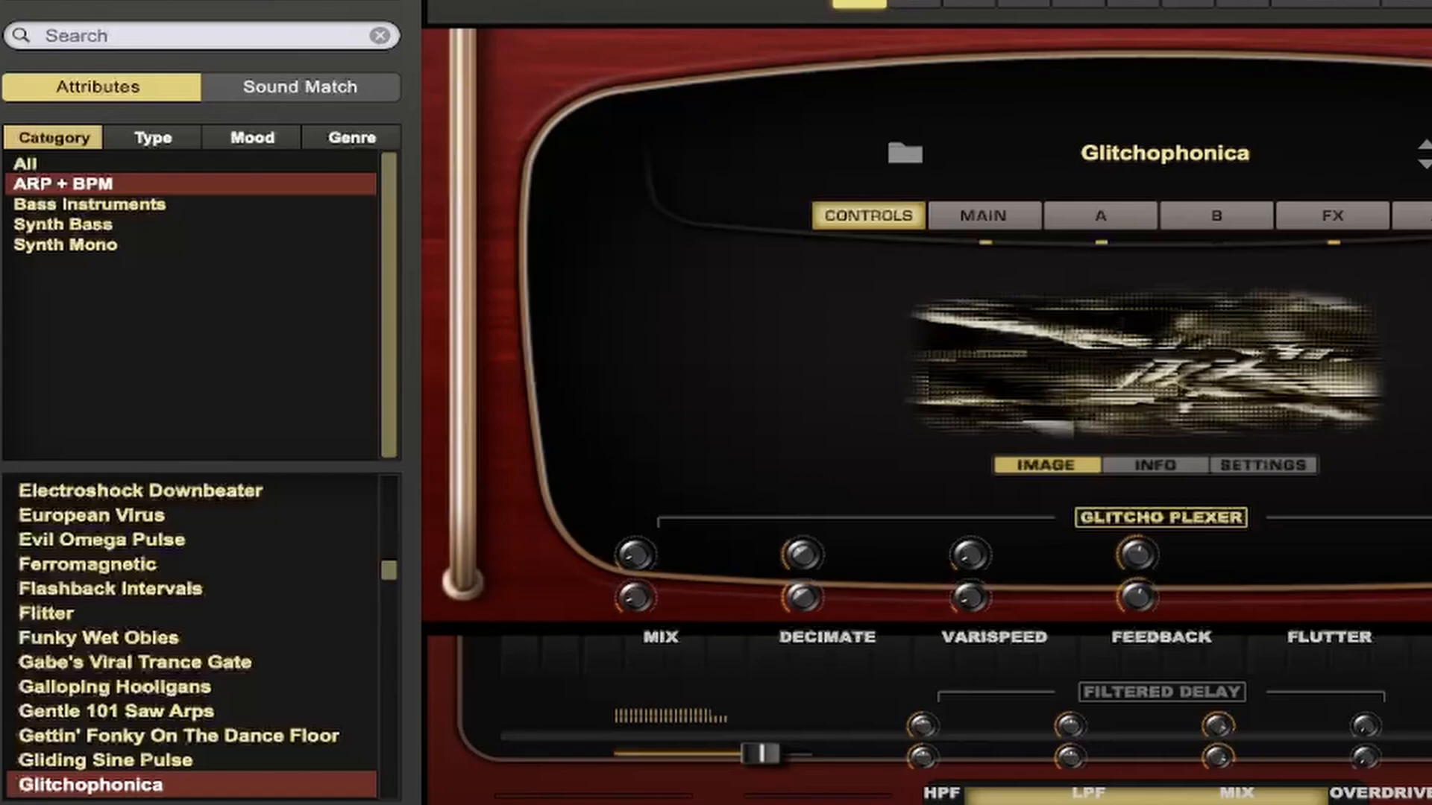
left_click(216, 657)
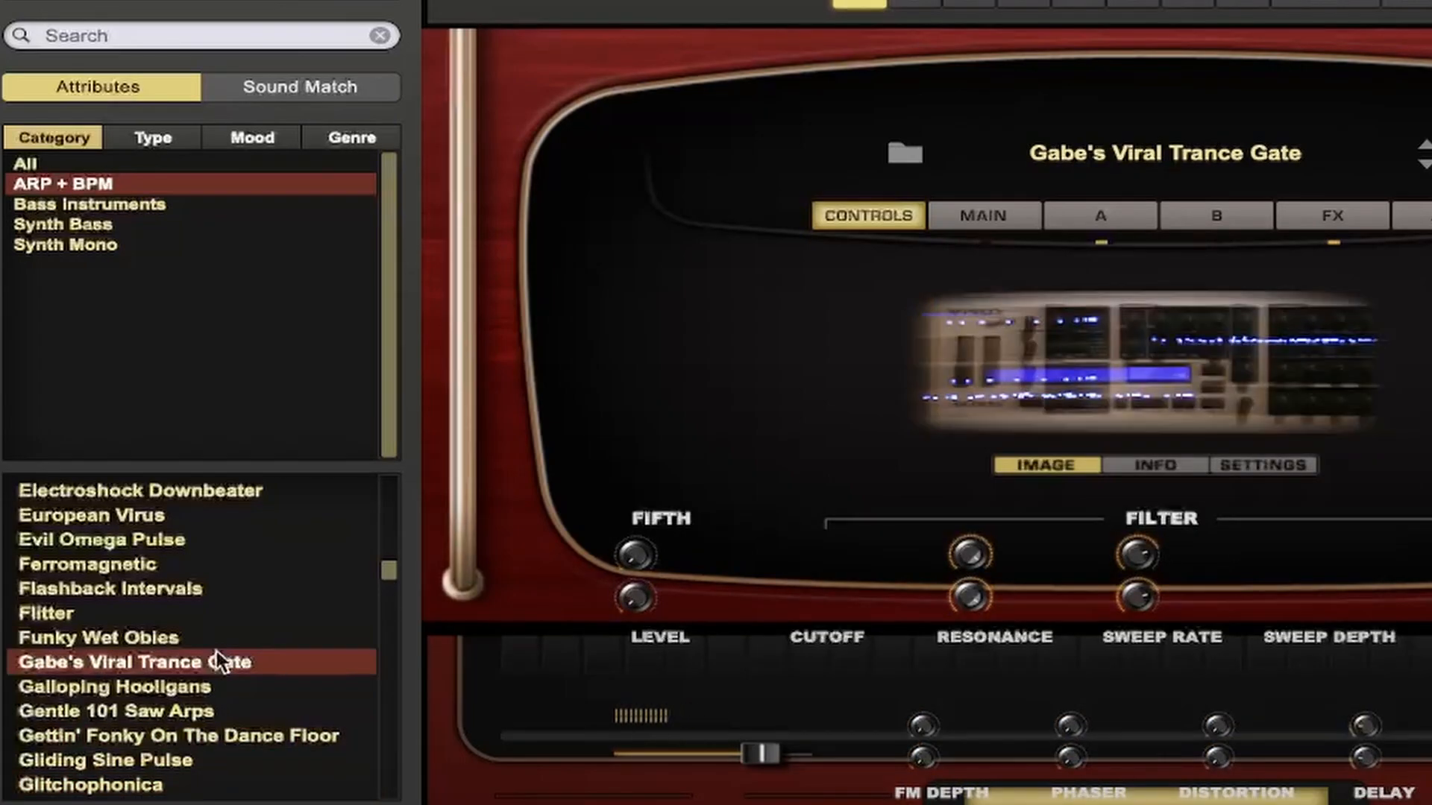
scroll(216, 657, "down", 5)
left_click(216, 660)
scroll(217, 755, "down", 5)
left_click(222, 738)
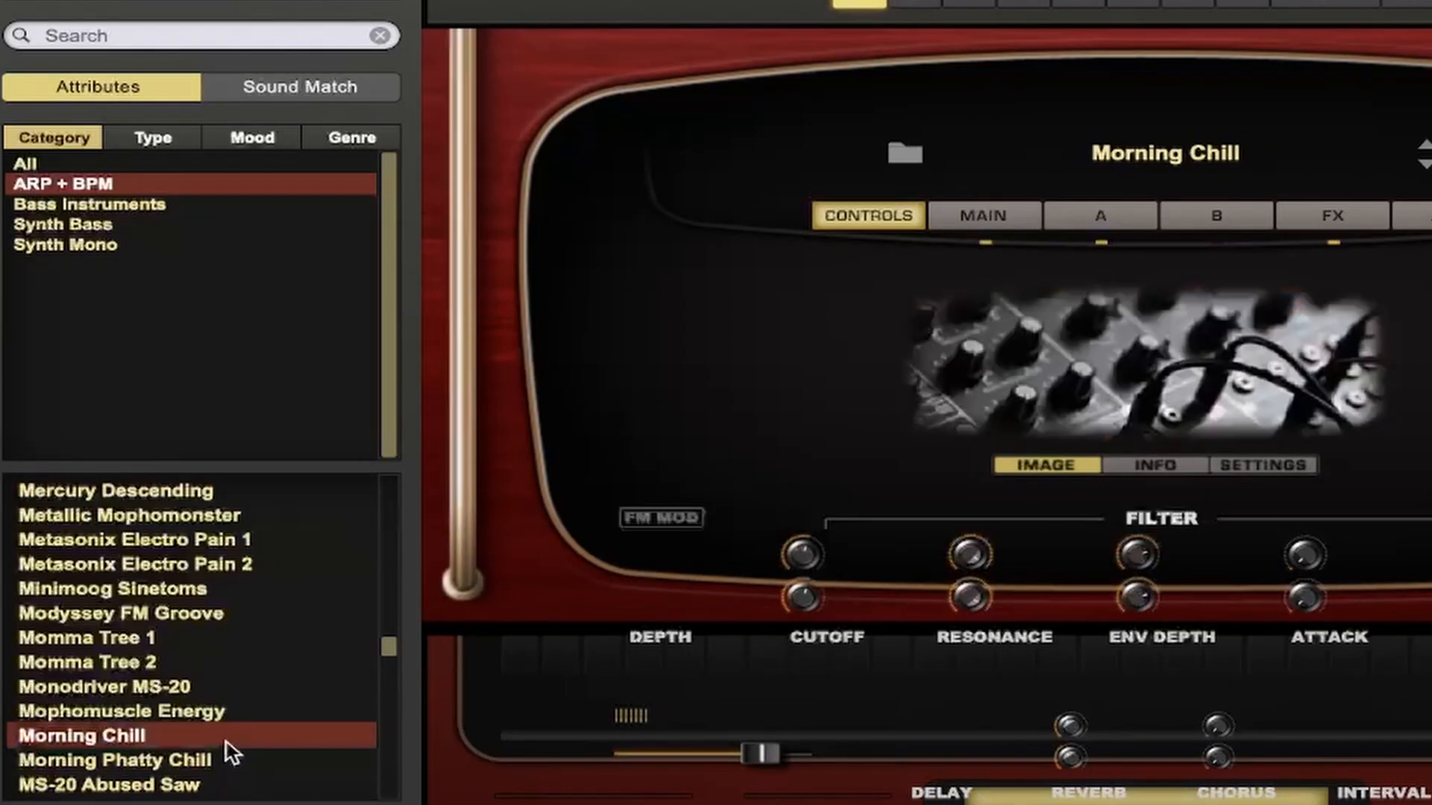
scroll(222, 668, "down", 5)
left_click(224, 736)
scroll(224, 736, "down", 3)
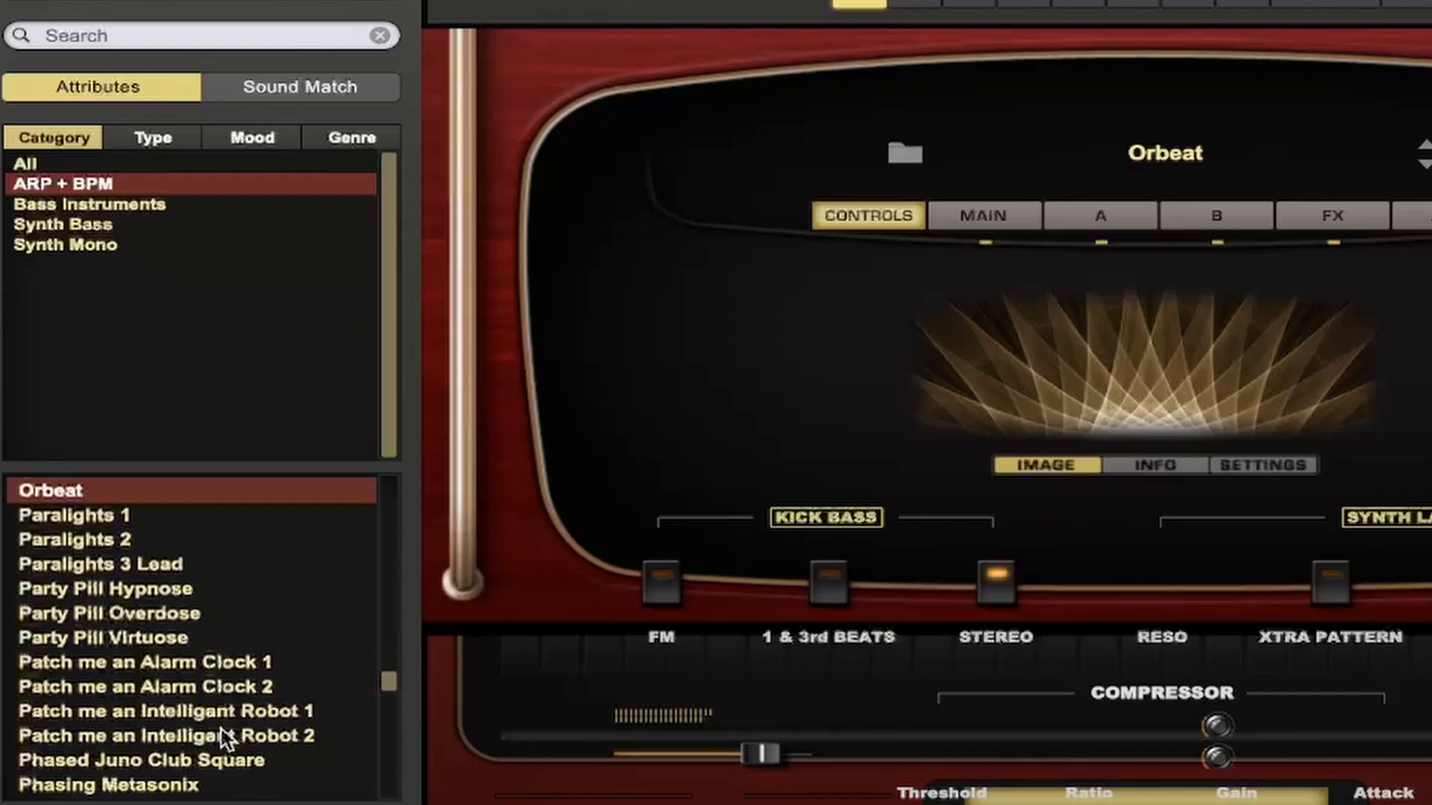
scroll(231, 720, "down", 3)
left_click(237, 712)
scroll(238, 714, "down", 5)
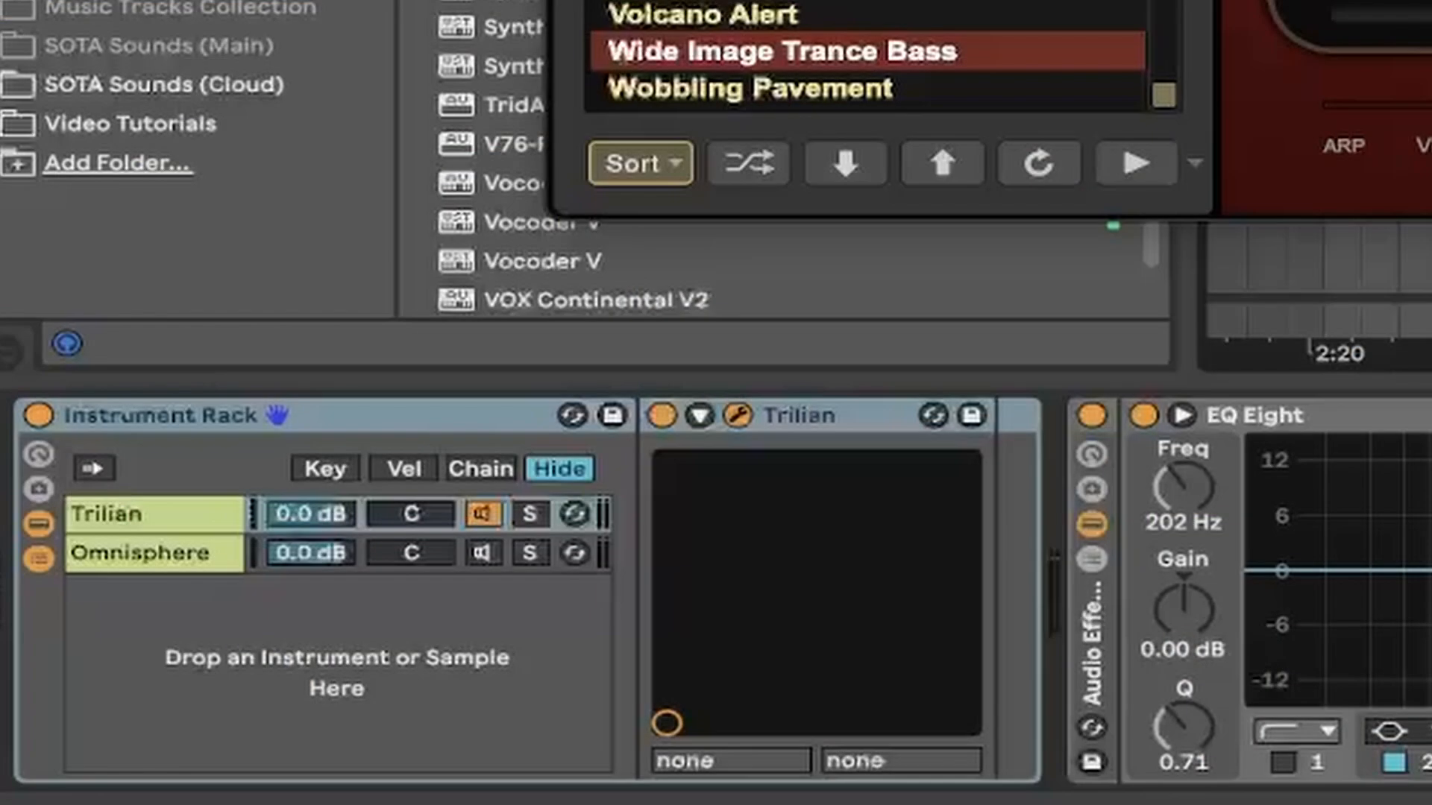
- Switch from Trilian to the Omnisphere chain and audition its ARP + BPM patches, including Chilling JP-8000 Gated Pad
left_click(118, 51)
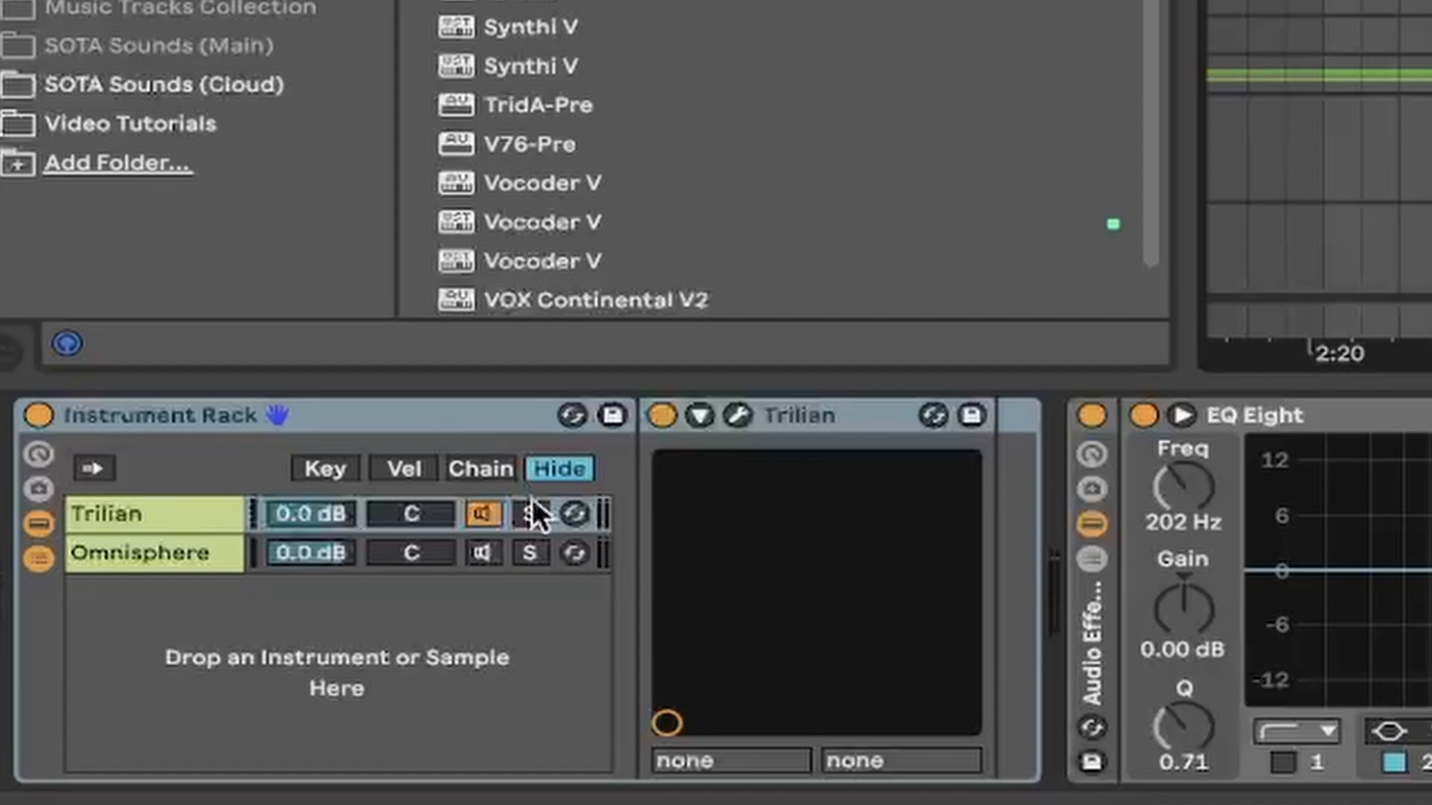
left_click(533, 544)
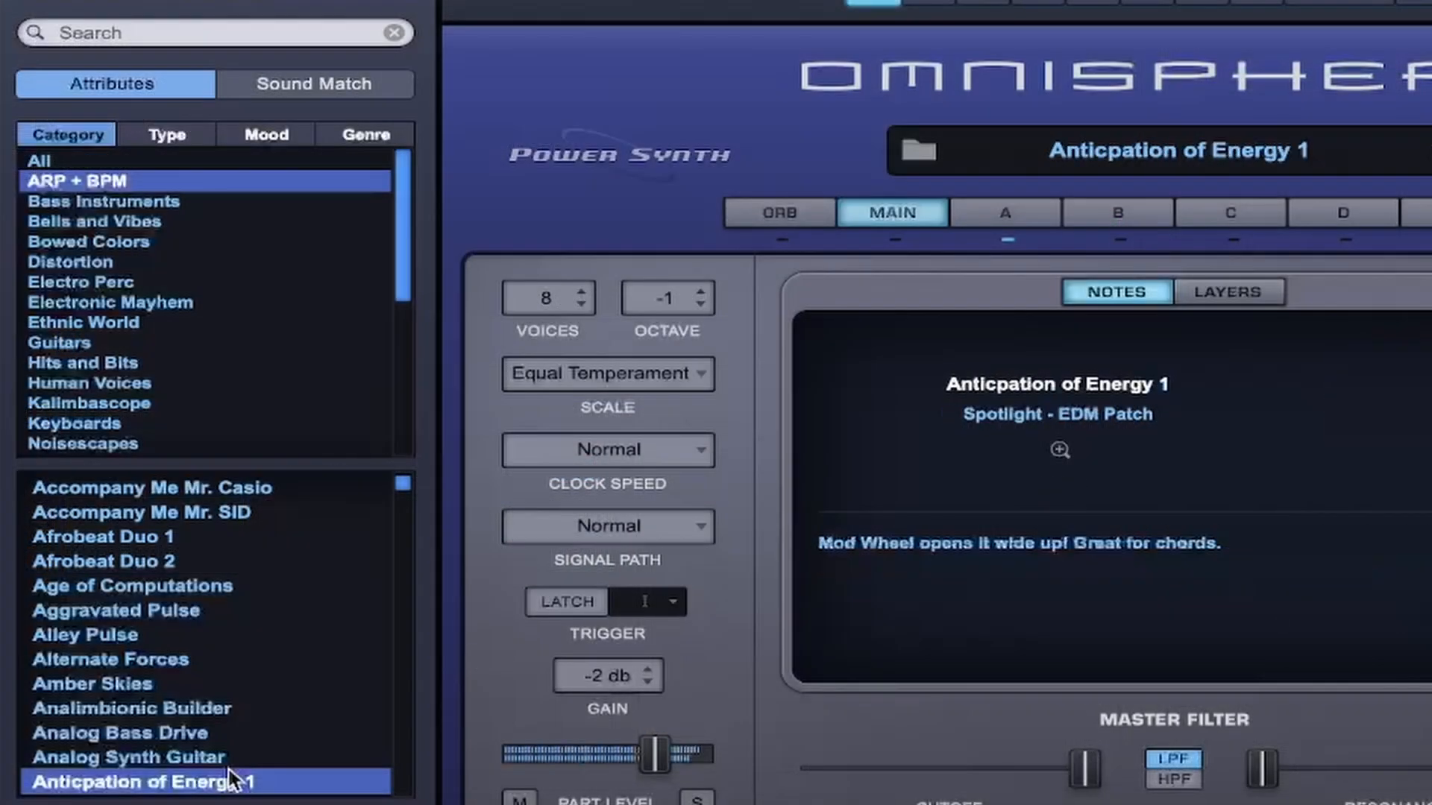
scroll(231, 780, "down", 10)
left_click(178, 489)
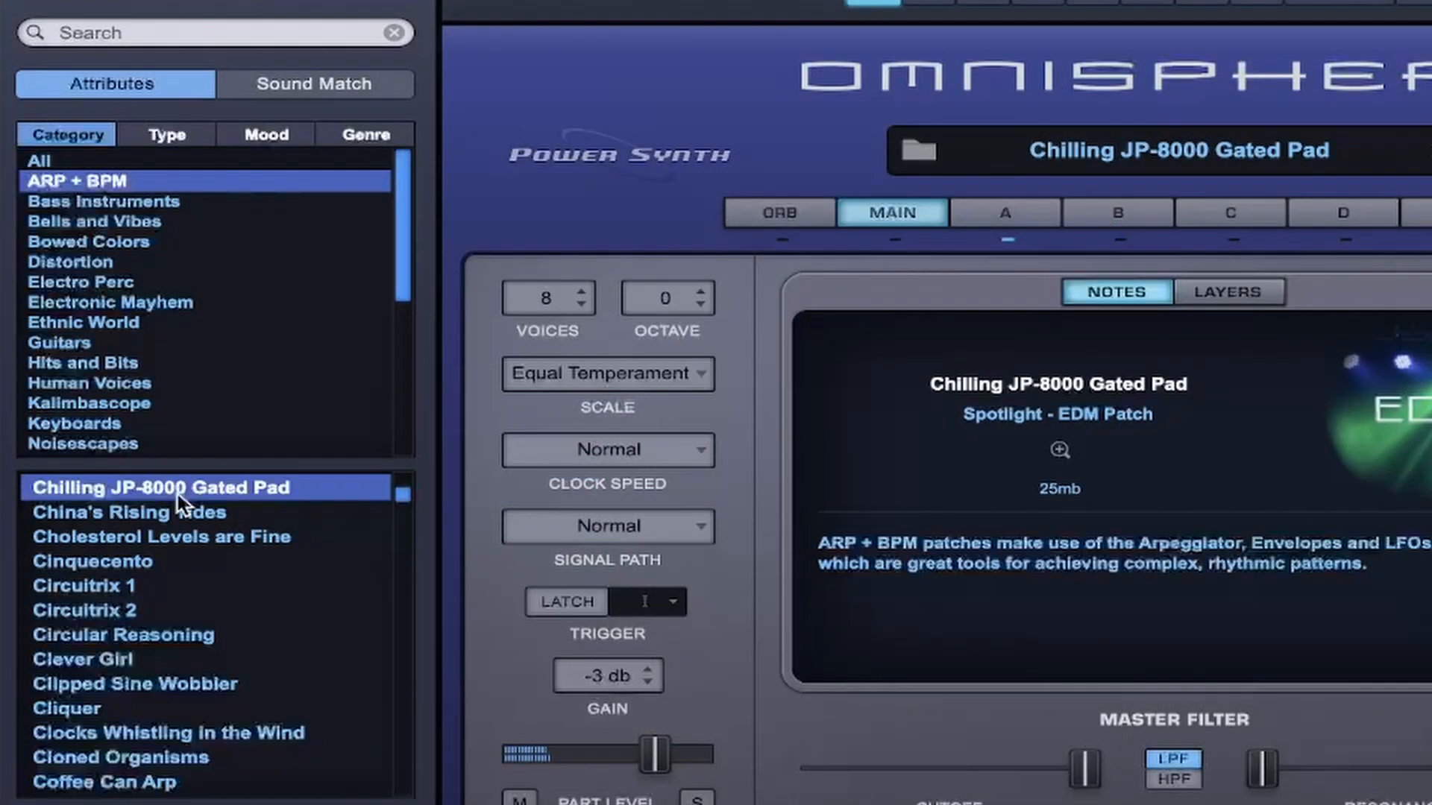
scroll(177, 494, "down", 4)
left_click(179, 561)
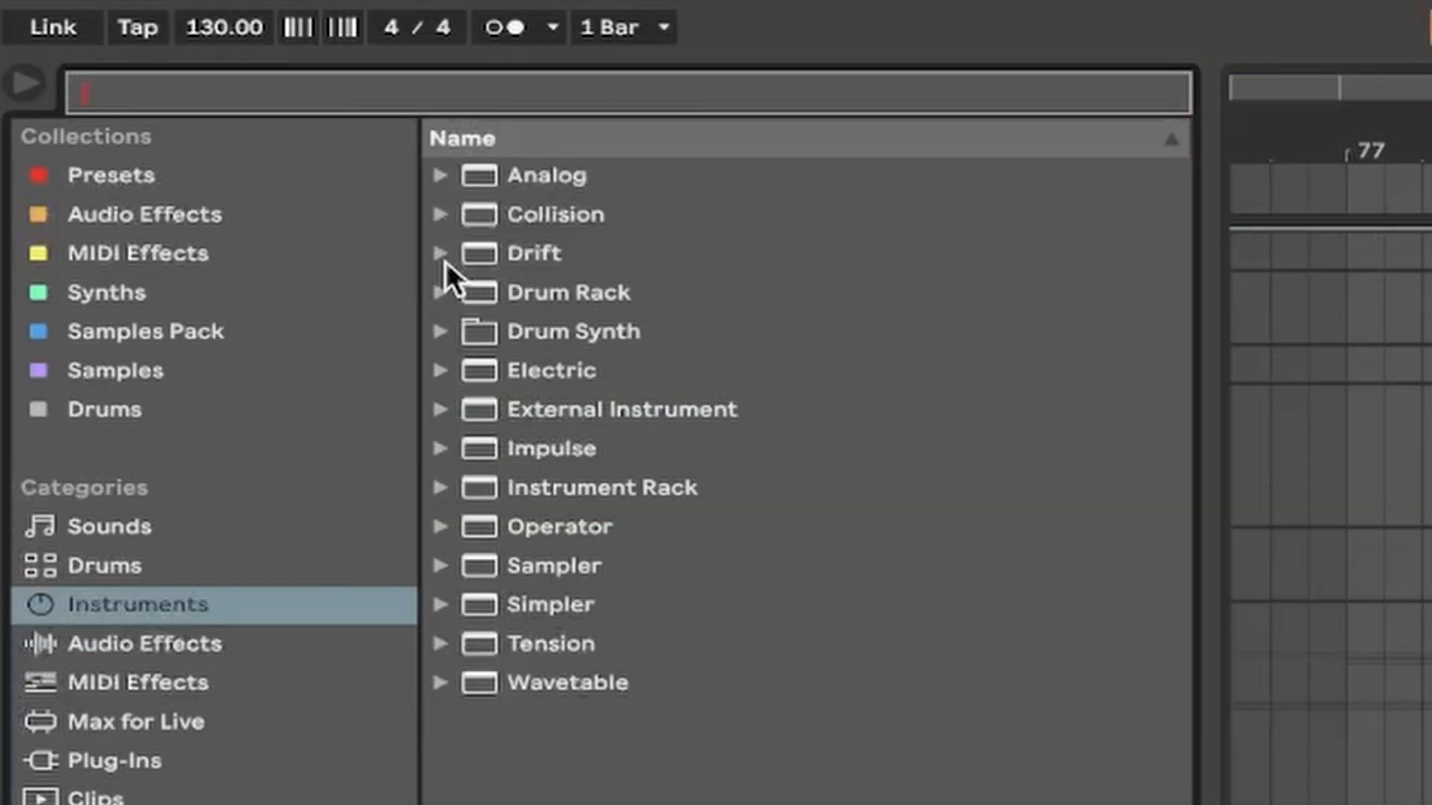
- Search Live's built-in instruments for "rhythmic" and expand the Synth Rhythmic presets under Instrument Rack
type("rhy")
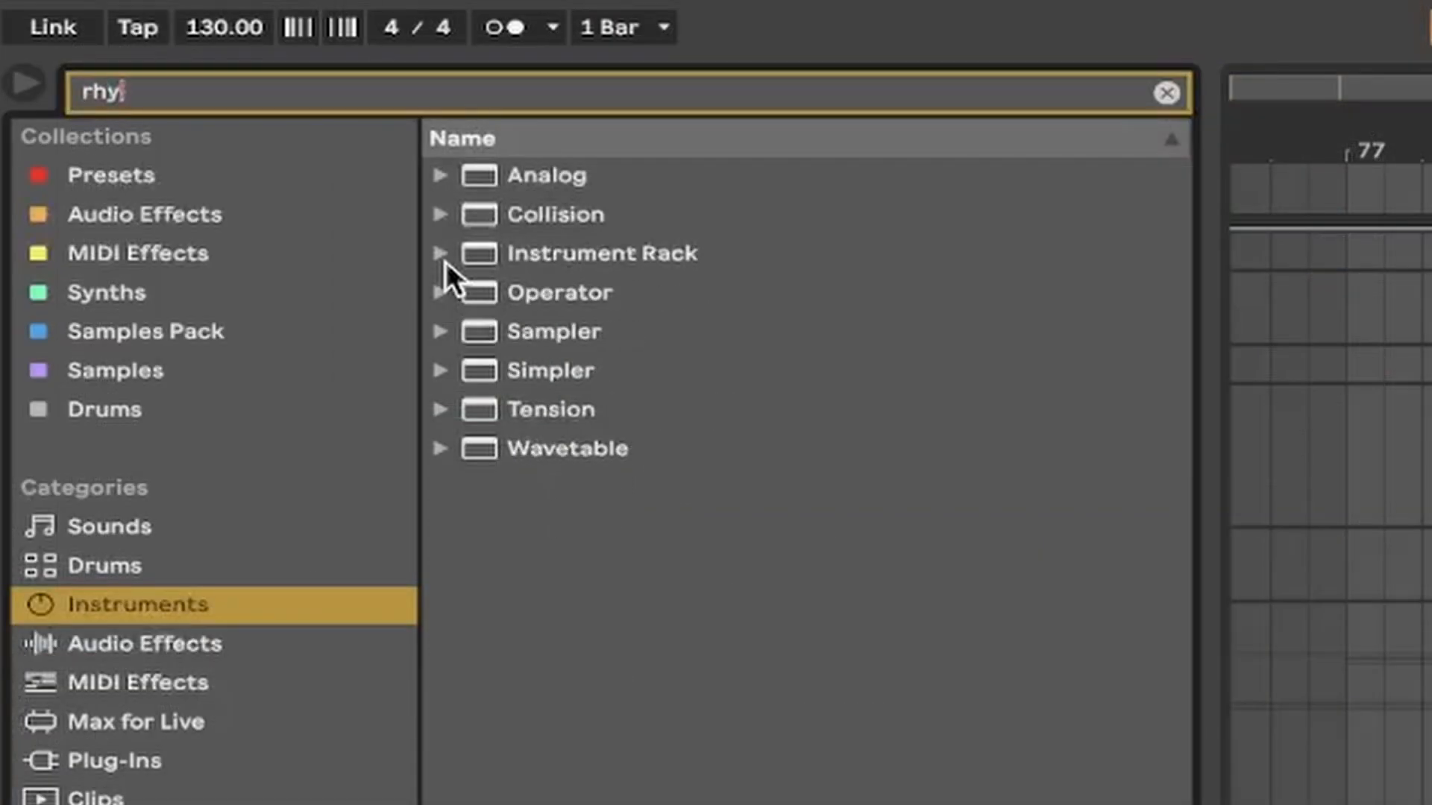
type("thmic")
left_click(440, 254)
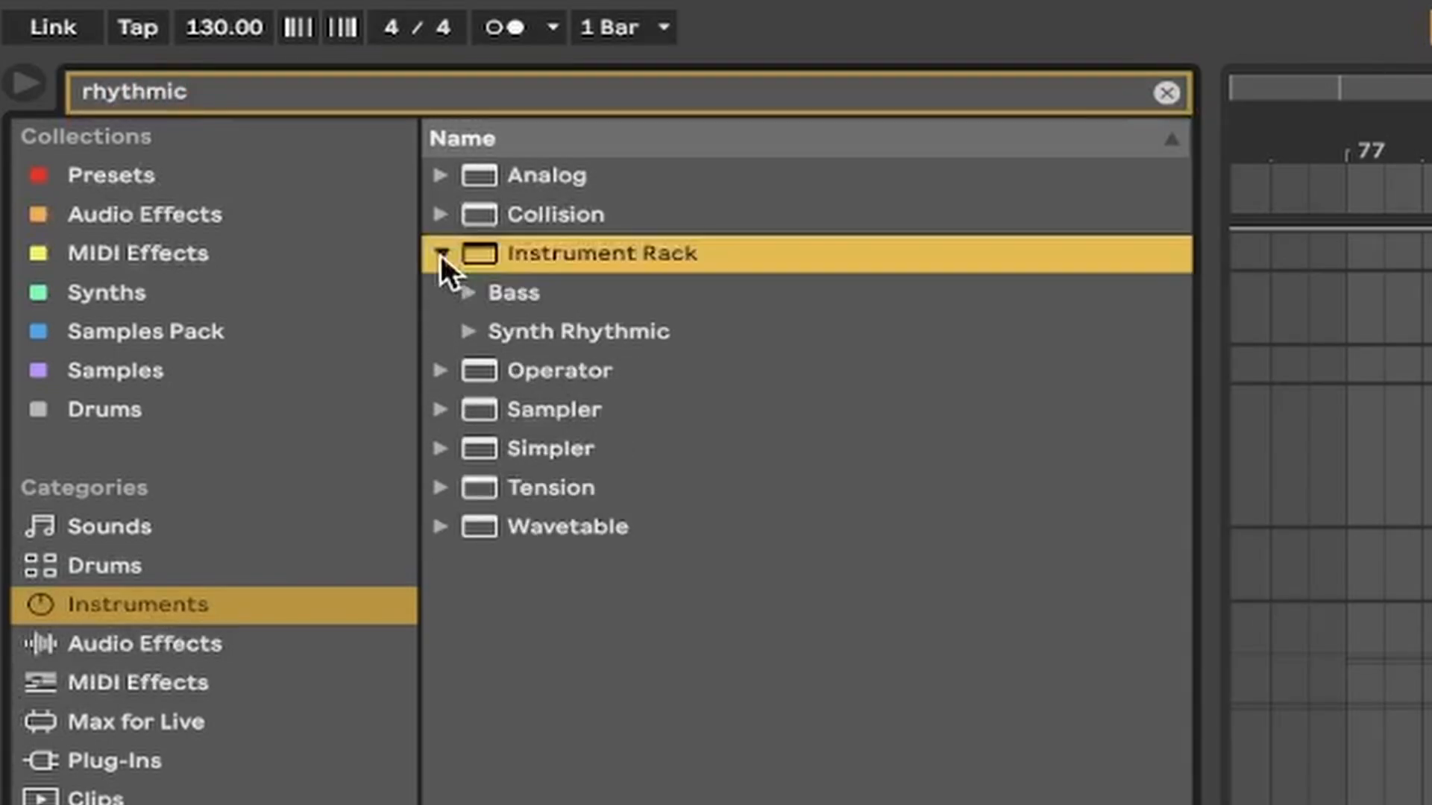
left_click(467, 331)
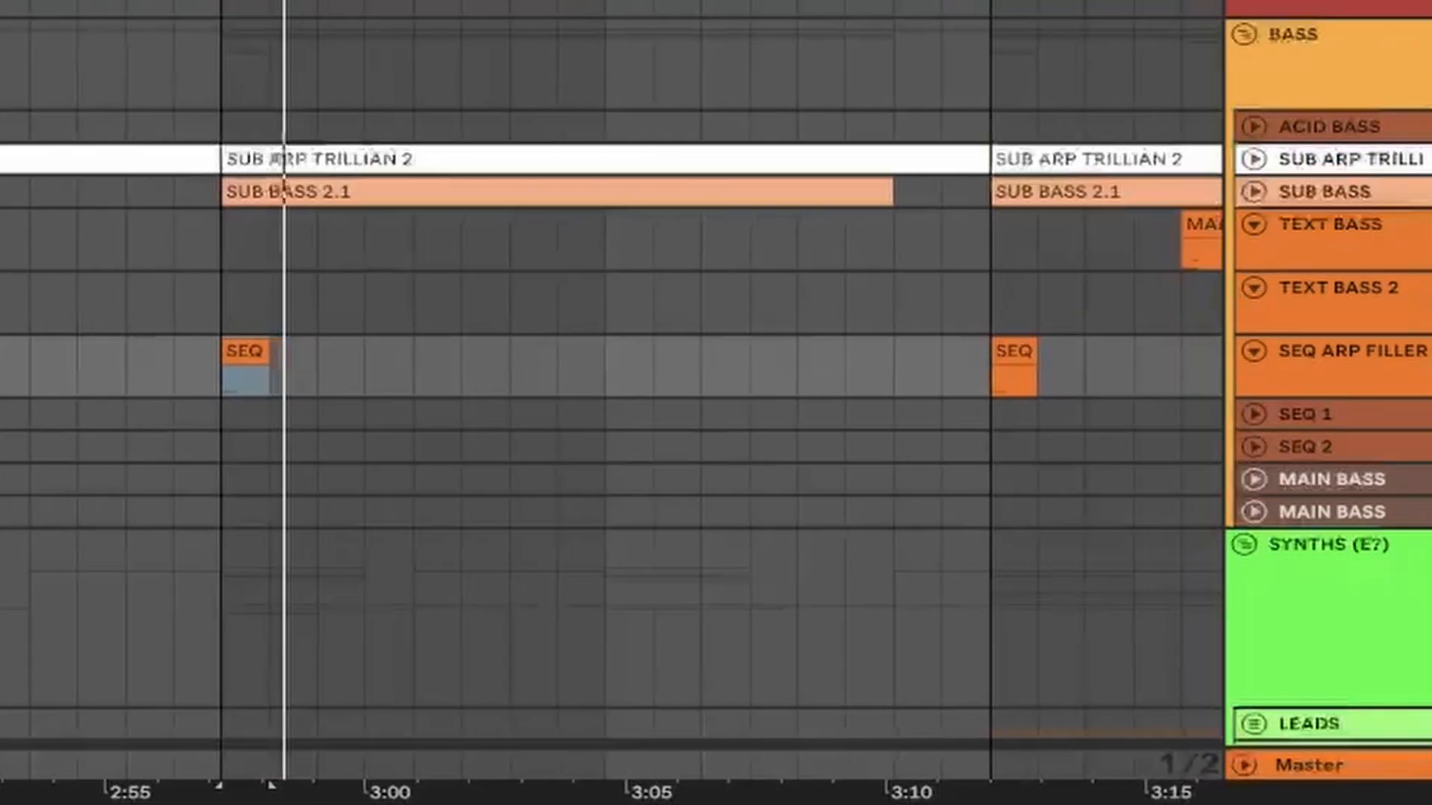
- Play back the drop section around the short SEQ clip on the SEQ ARP FILLER track
key("space")
key("space")
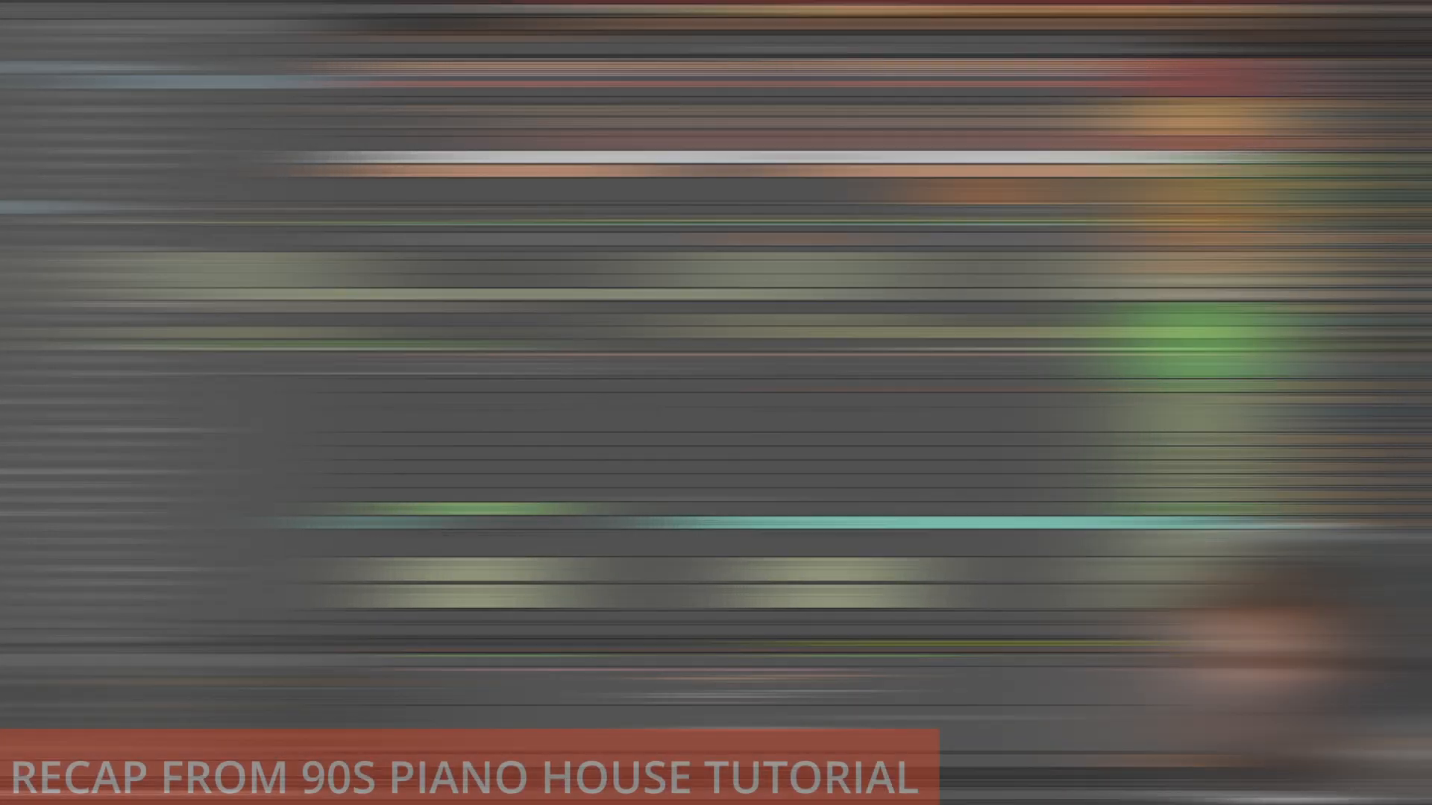
- In the piano house project, inspect the notes of the second PAD clip on ARP PAD and expand the PADS group
scroll(790, 283, "left", 10)
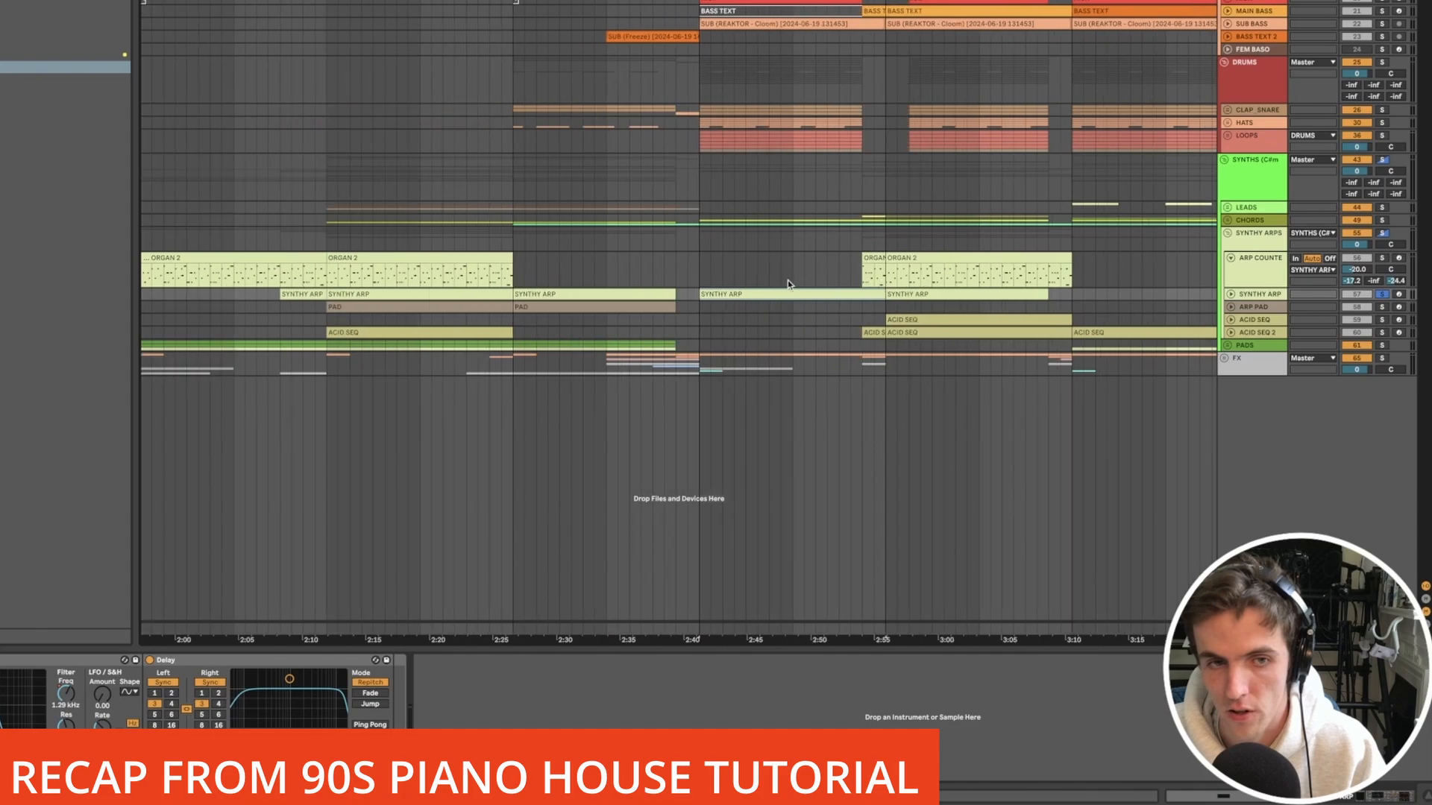
left_click(780, 305)
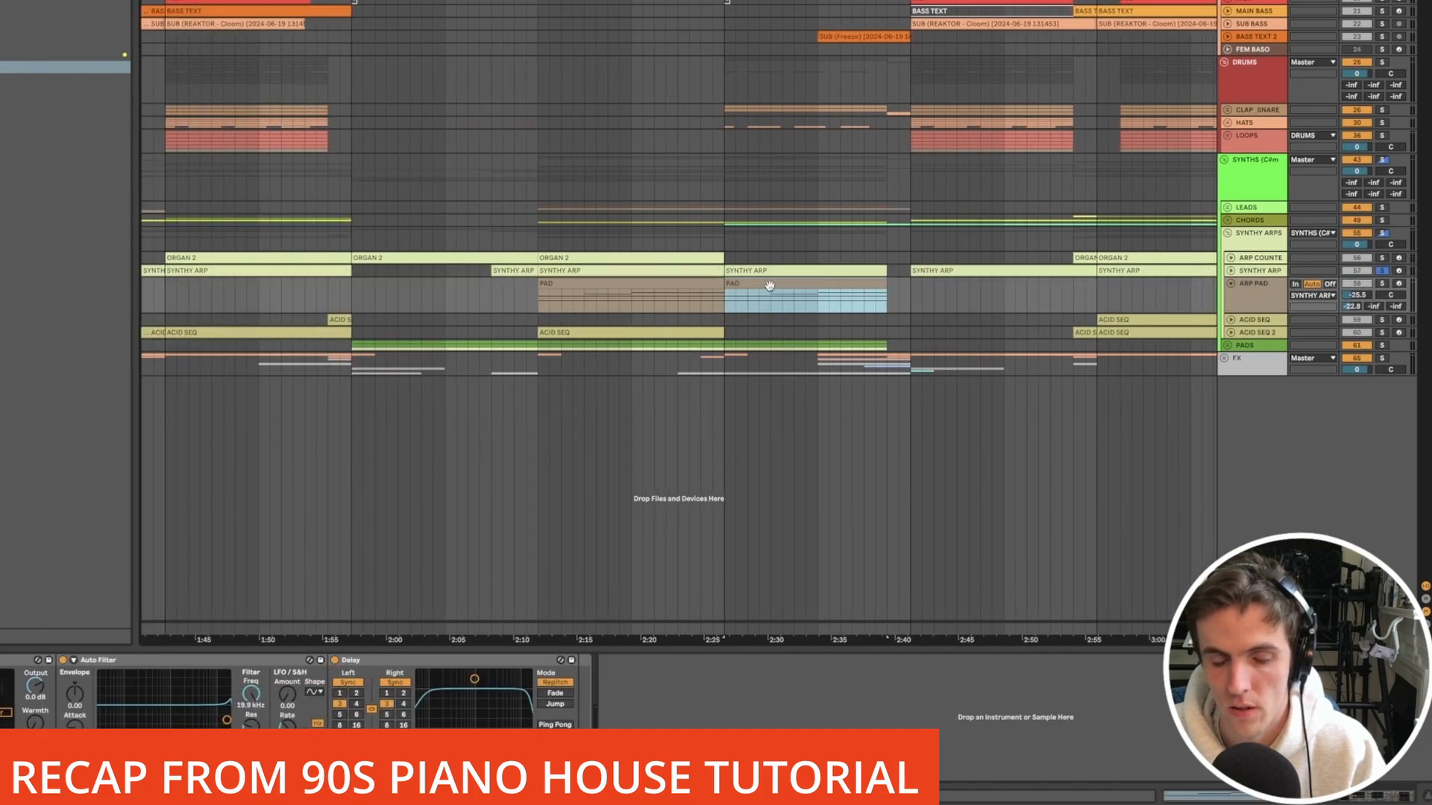
double_click(768, 284)
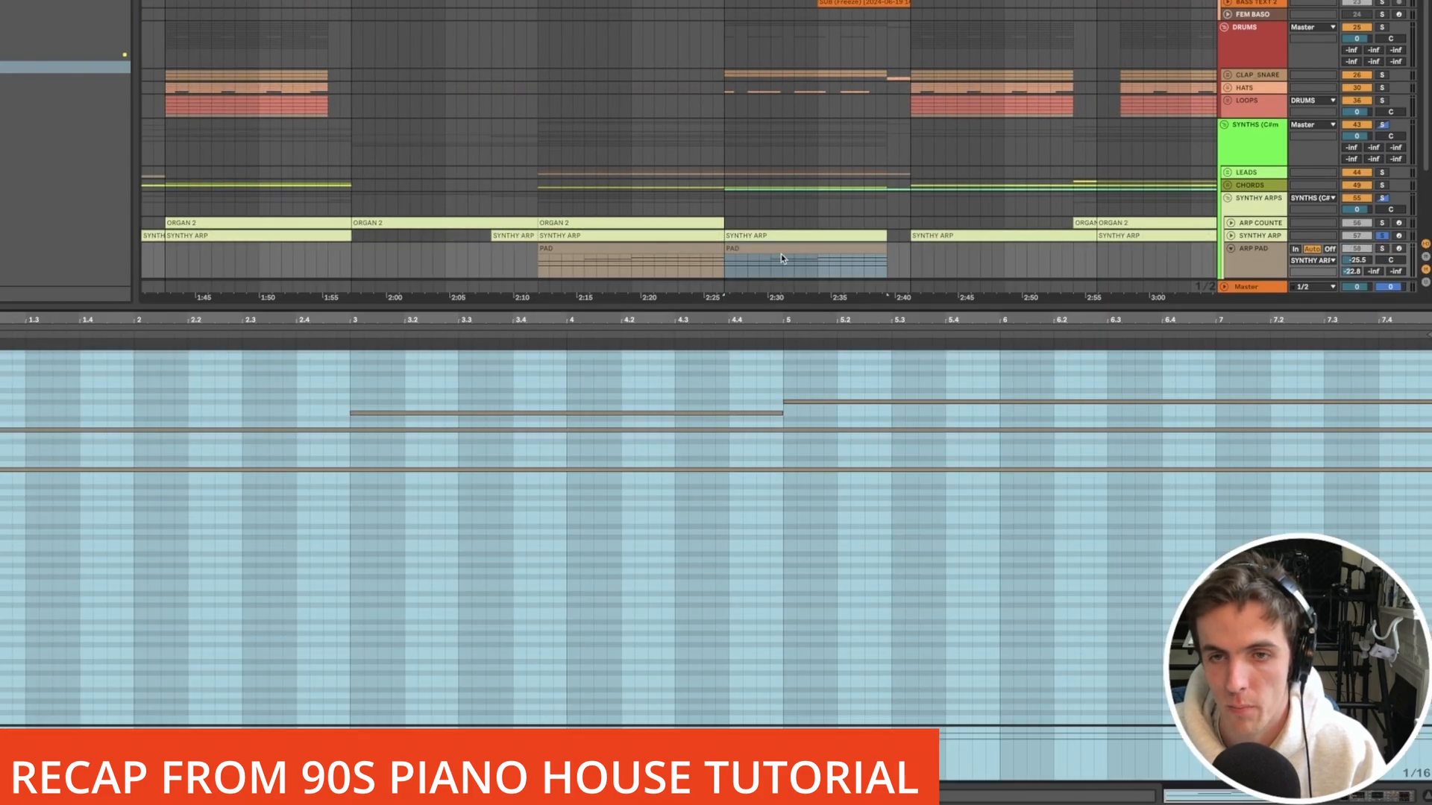
scroll(790, 253, "down", 4)
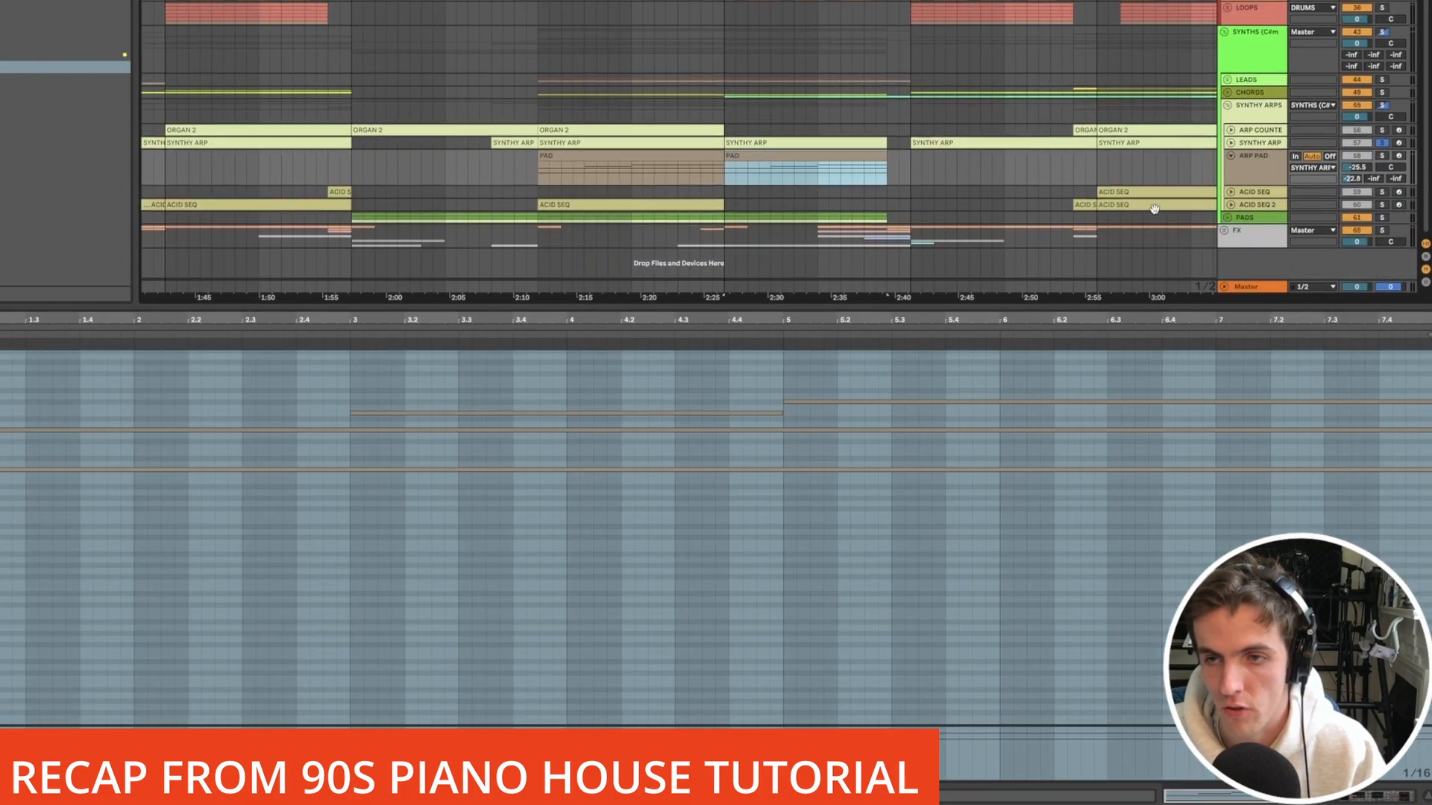
left_click(1226, 218)
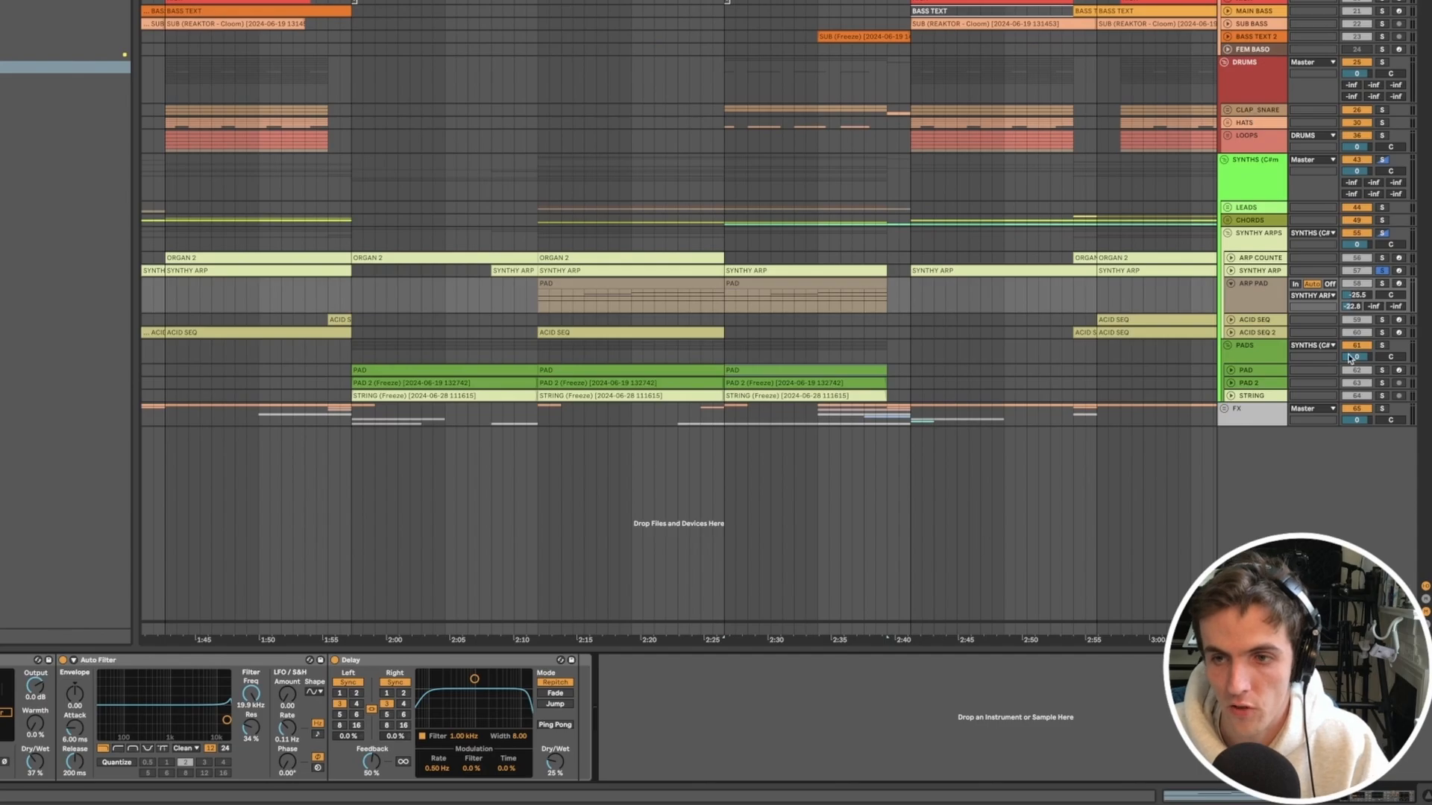
- Arm the ARP PAD track and bring up its second PAD clip for playback
left_click(1399, 285)
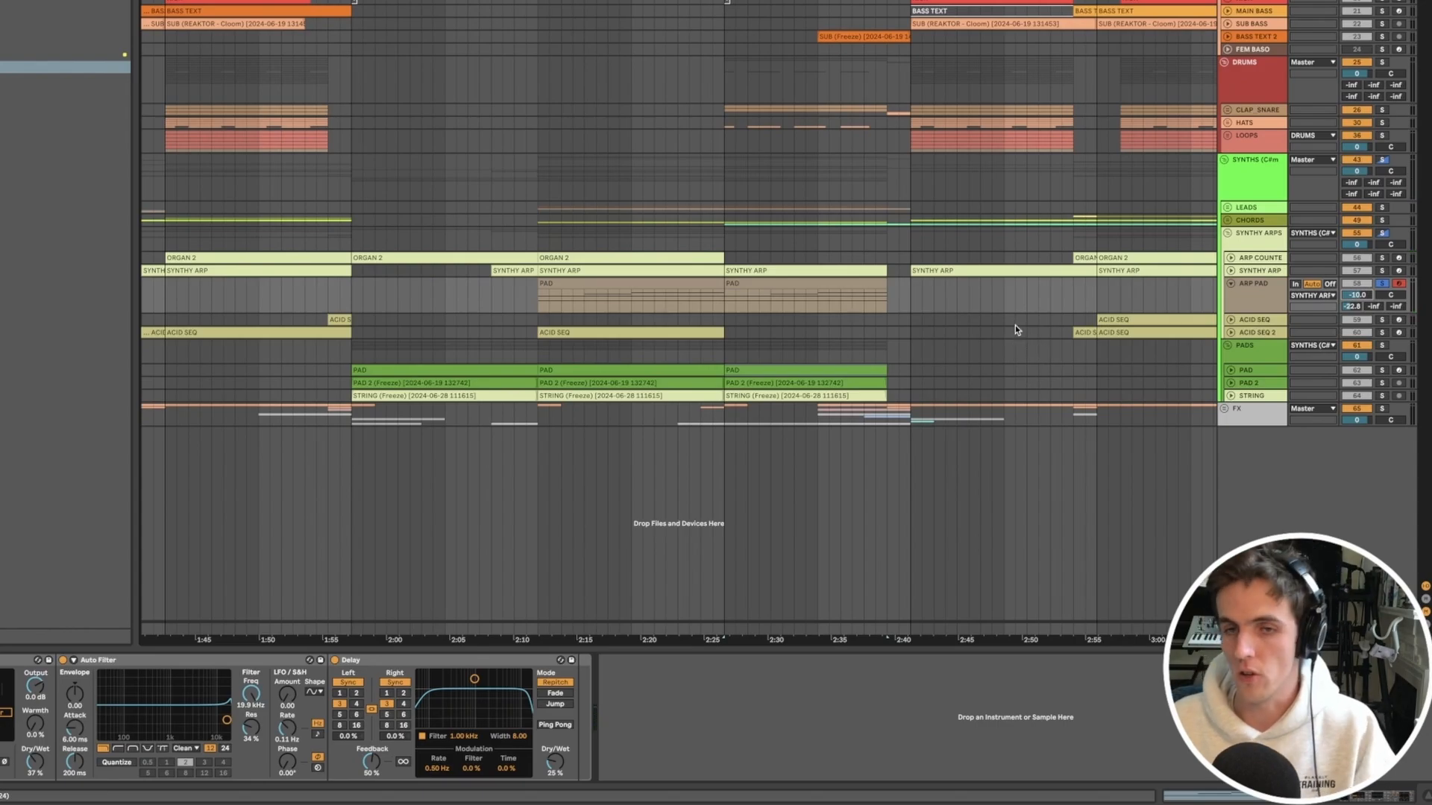
left_click(848, 286)
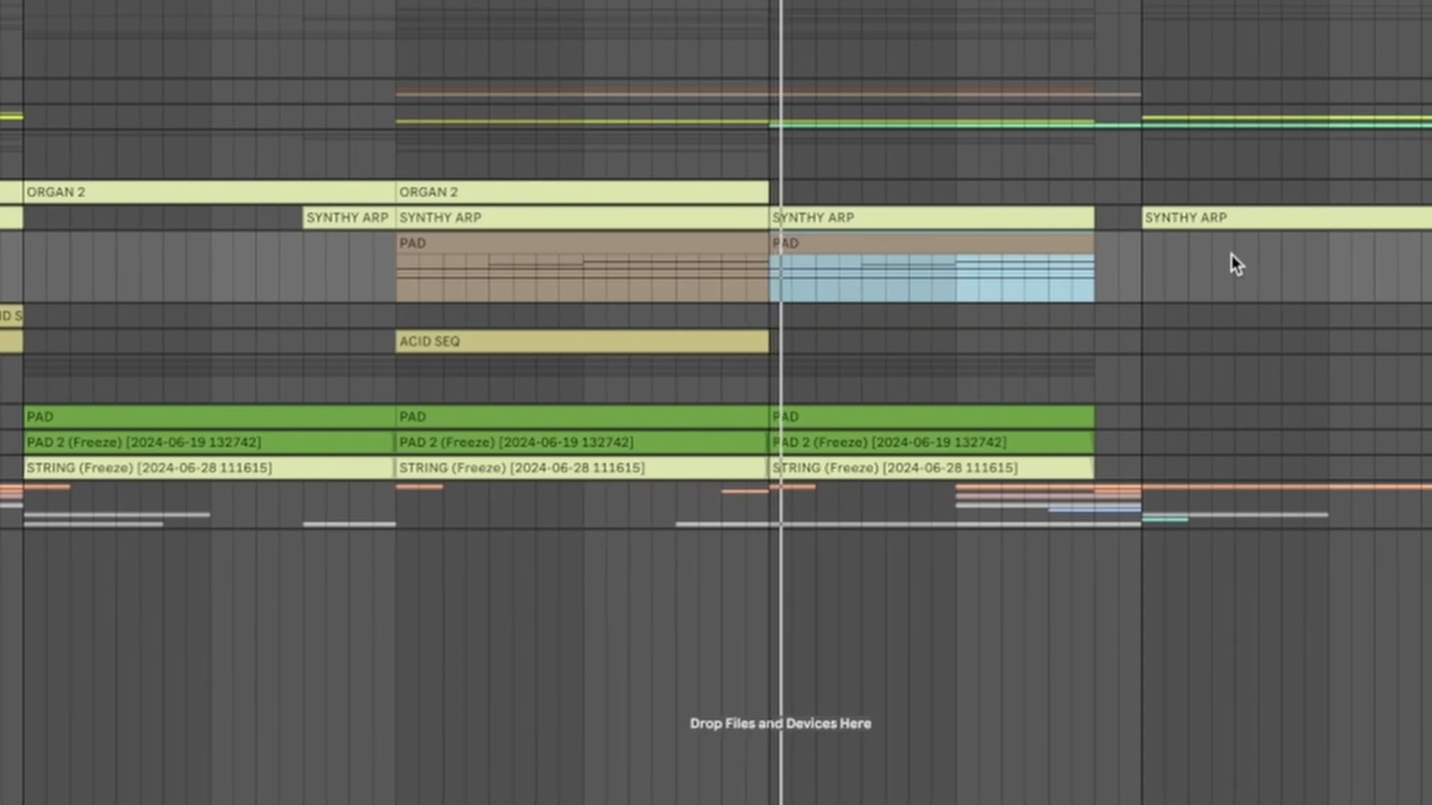
double_click(997, 235)
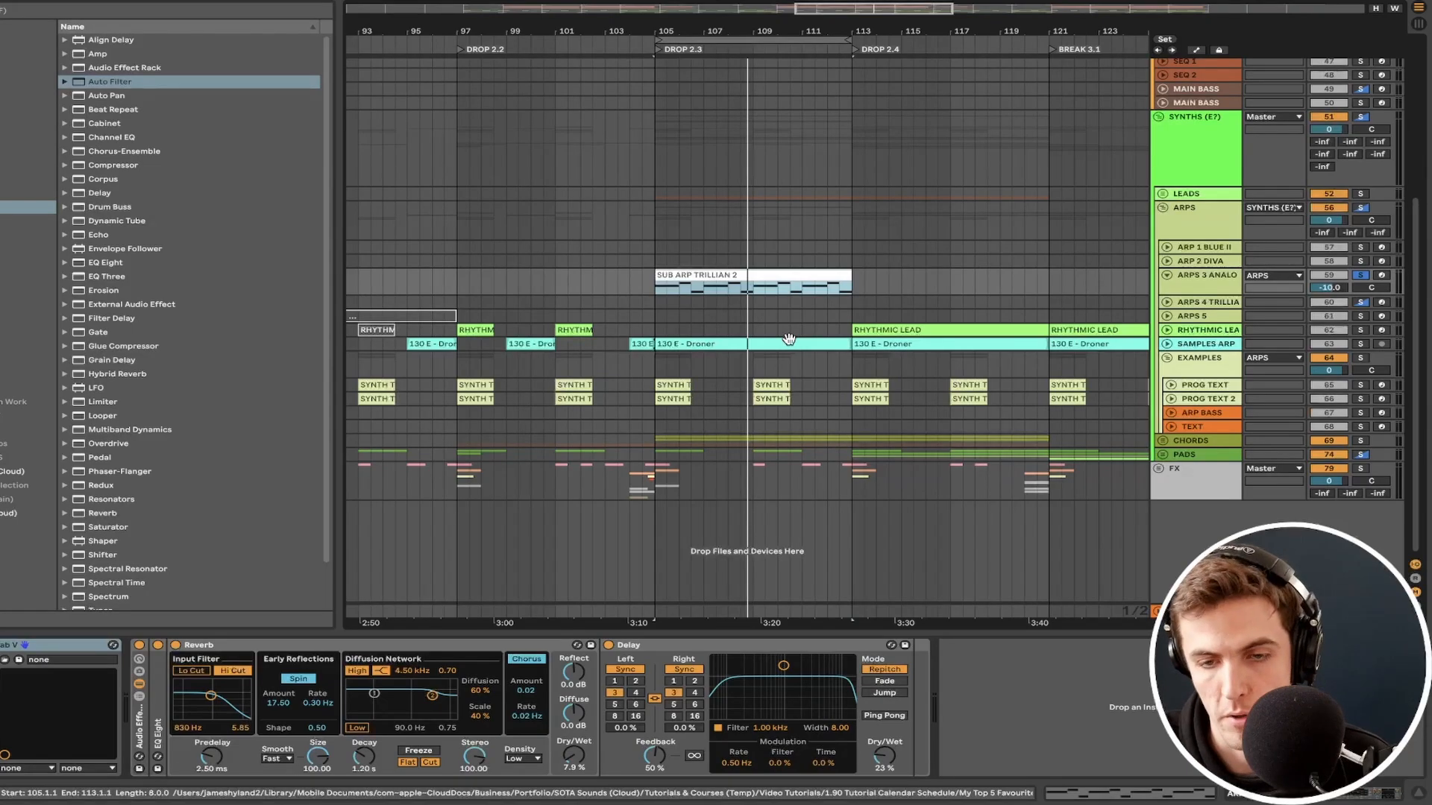
- Show the notes of the SUB ARP TRILLIAN 2 clip on the ARPS 3 track and arm that track
double_click(769, 273)
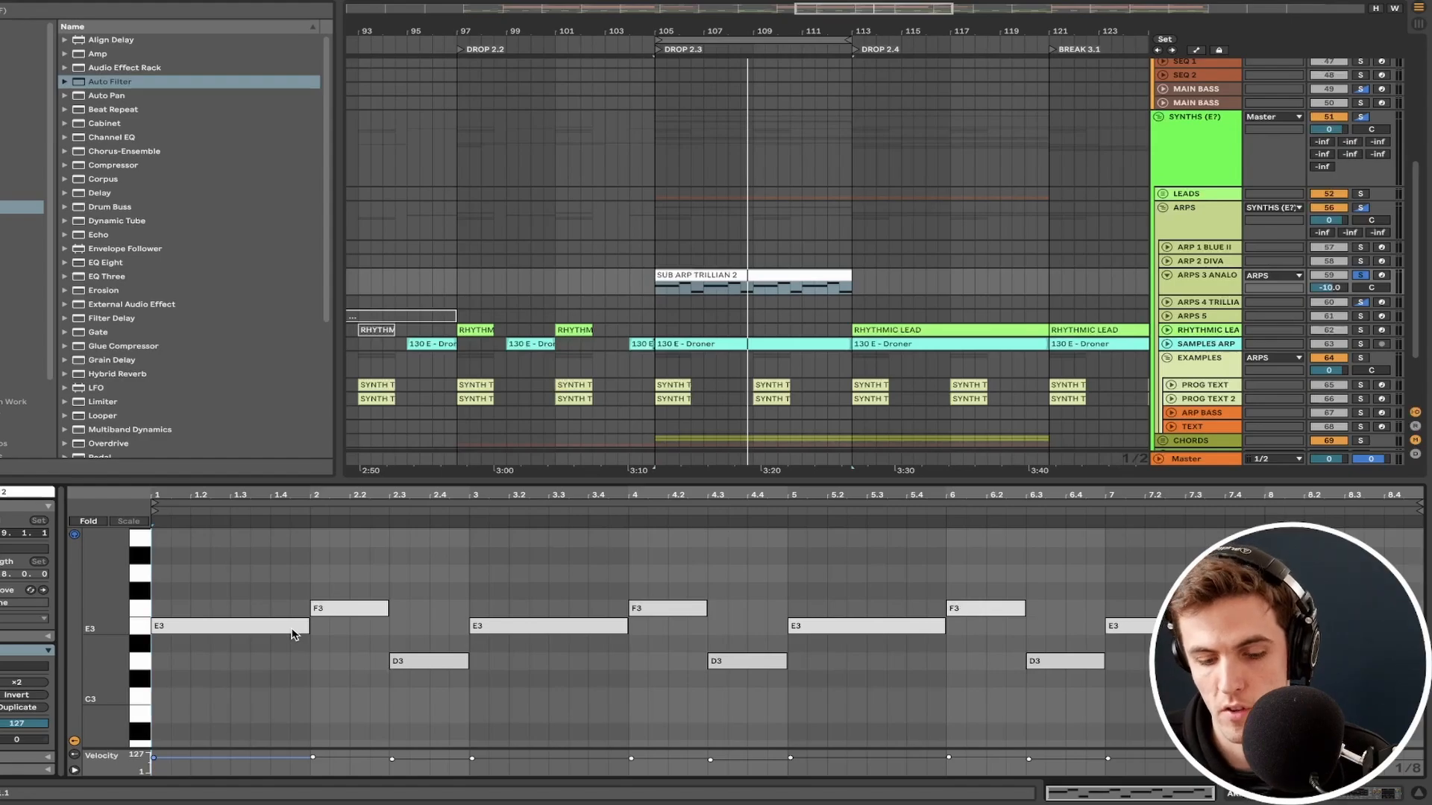
left_click(1381, 277)
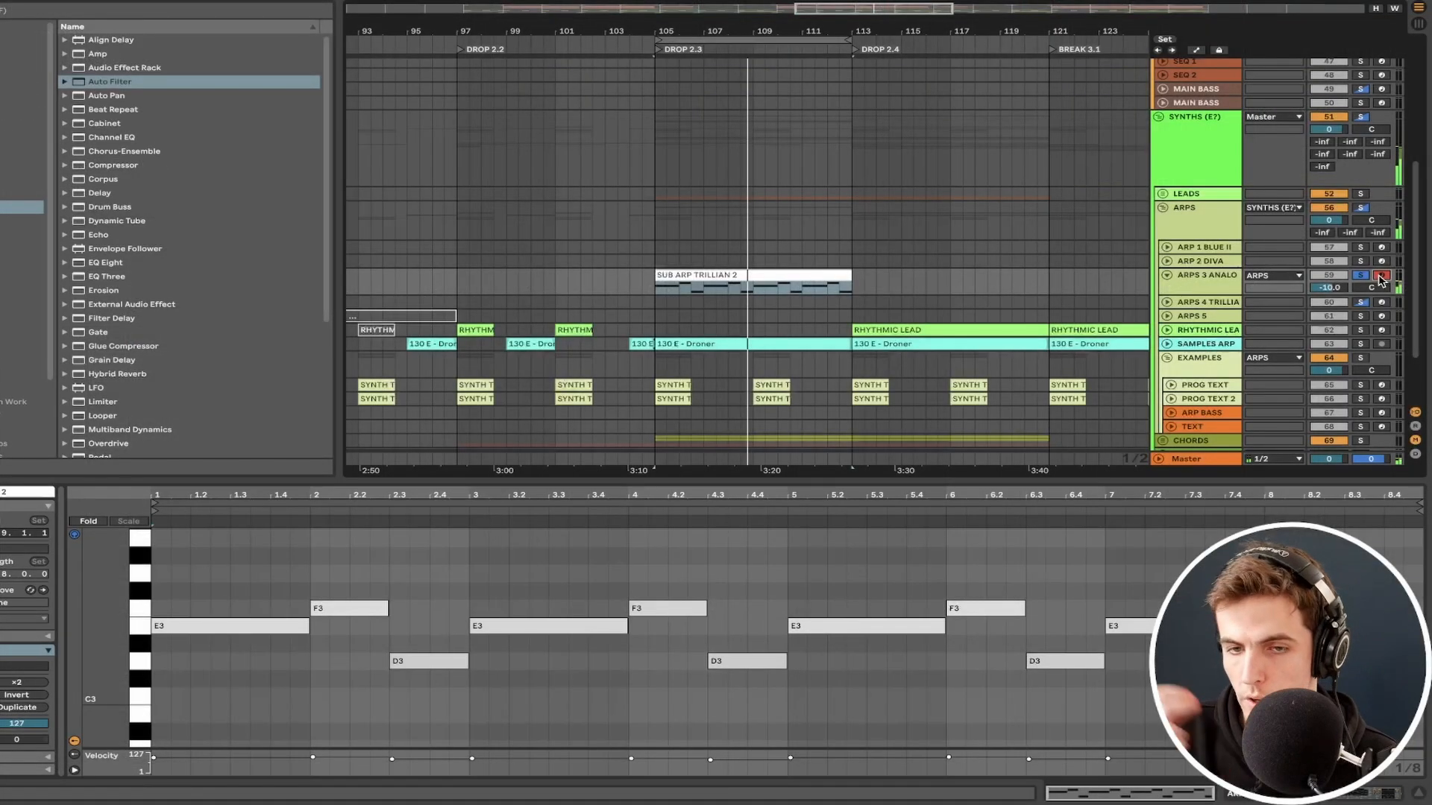
key("shift+Tab")
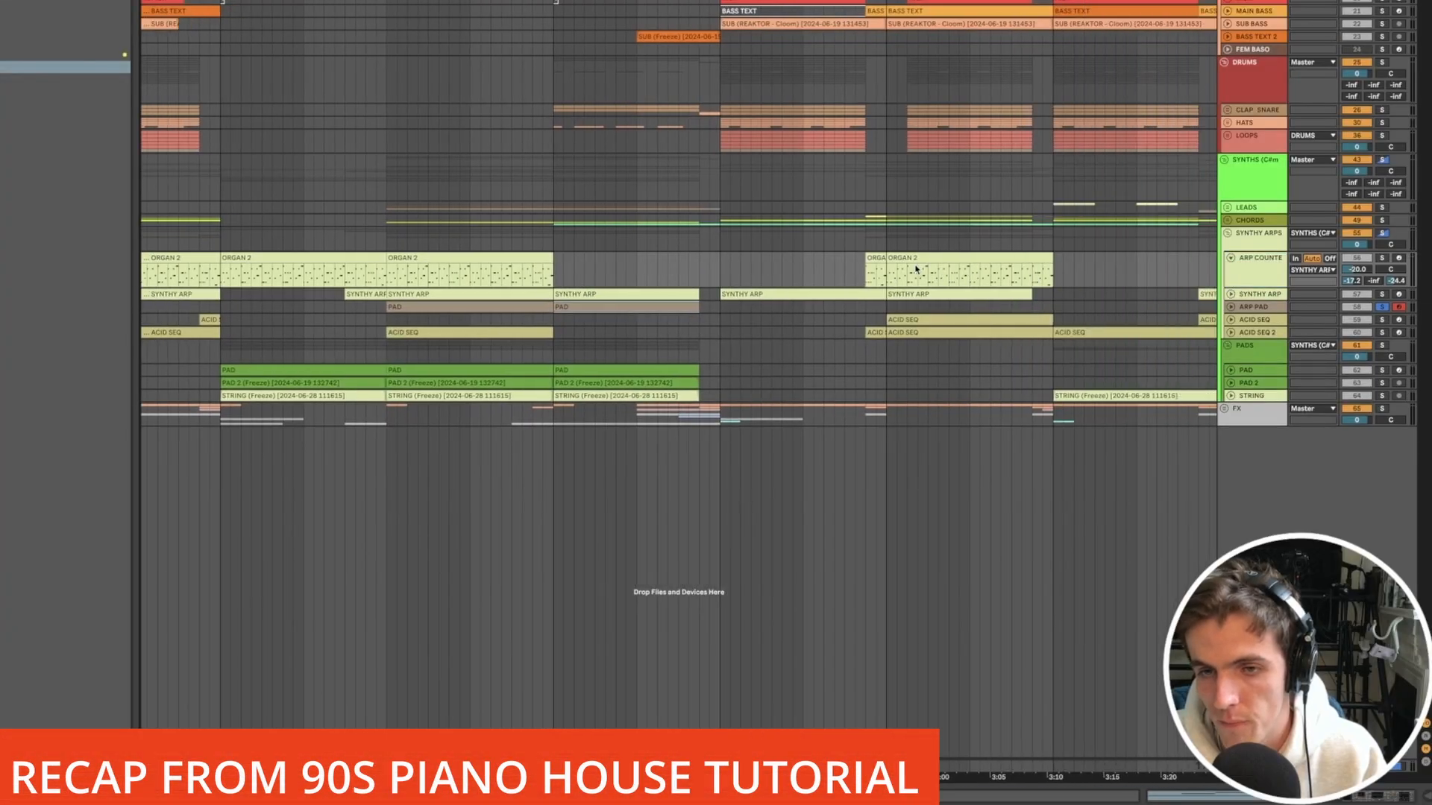
- Compare the ORGAN 2 clip on the ARP COUNTER track with the ORGAN 5TH part in the CHORDS group
left_click(1004, 272)
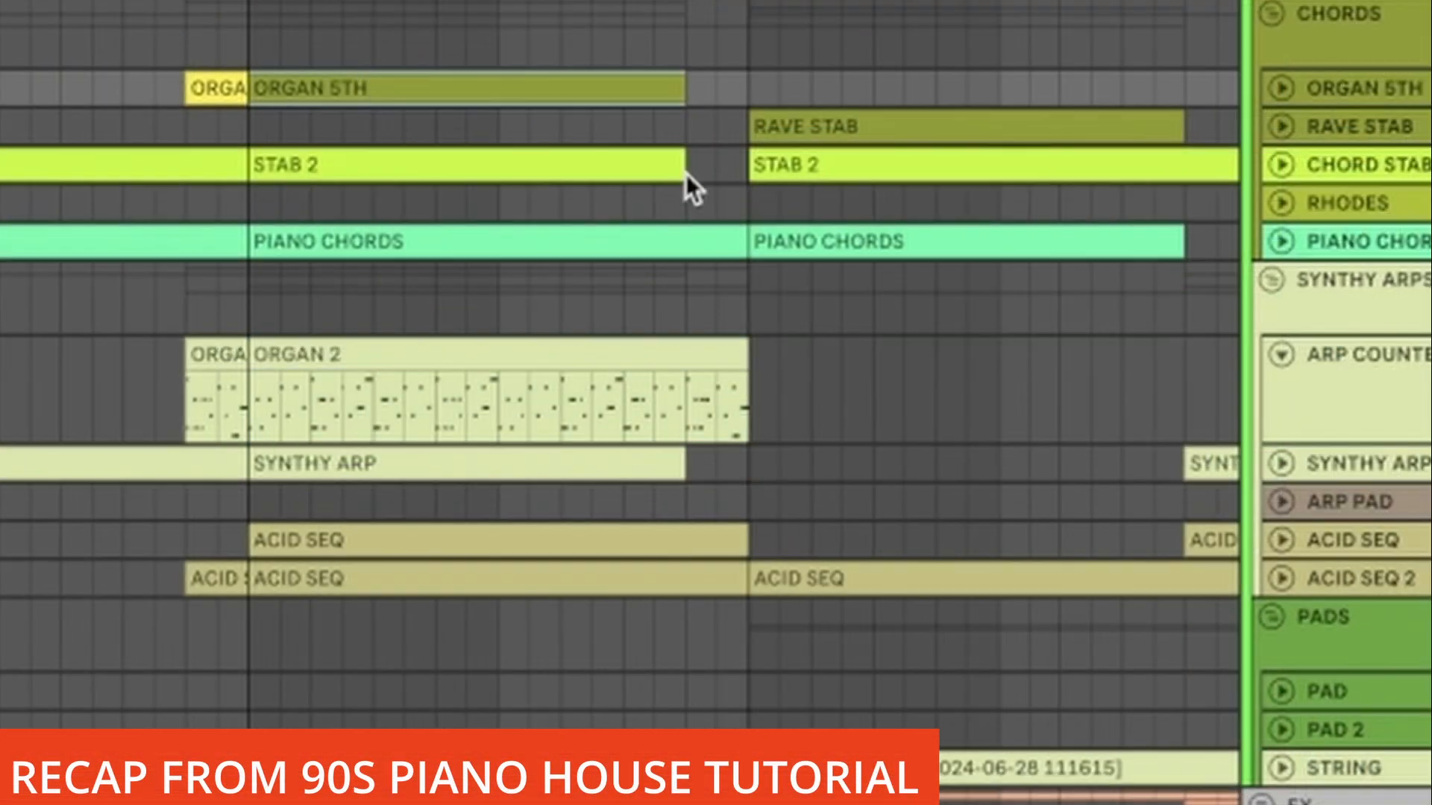
left_click(1280, 90)
scroll(371, 230, "up", 5)
scroll(390, 179, "right", 1)
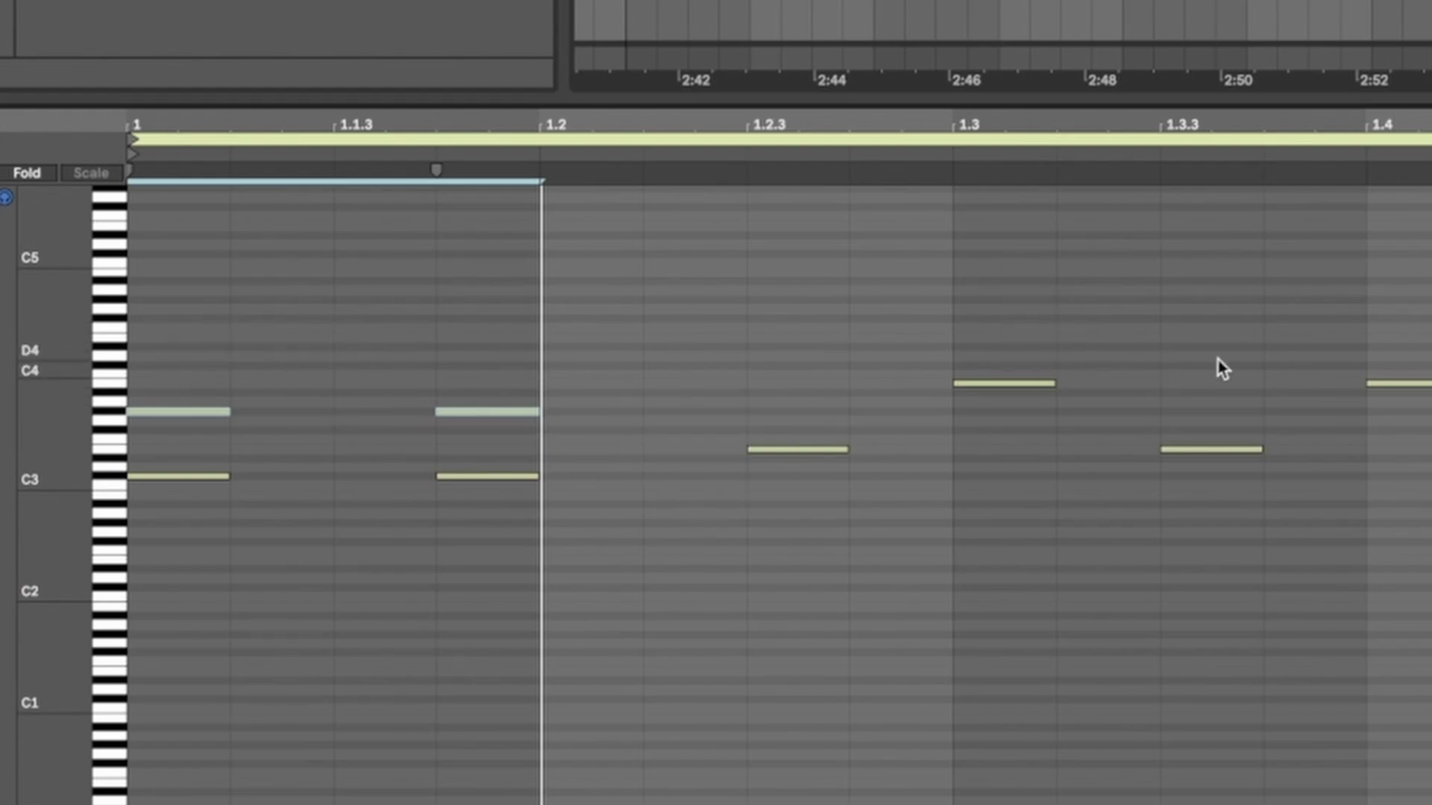
- Shift the two selected upper notes at the start of the ORGAN 2 clip forward by two sixteenth notes
key("Right")
key("Right")
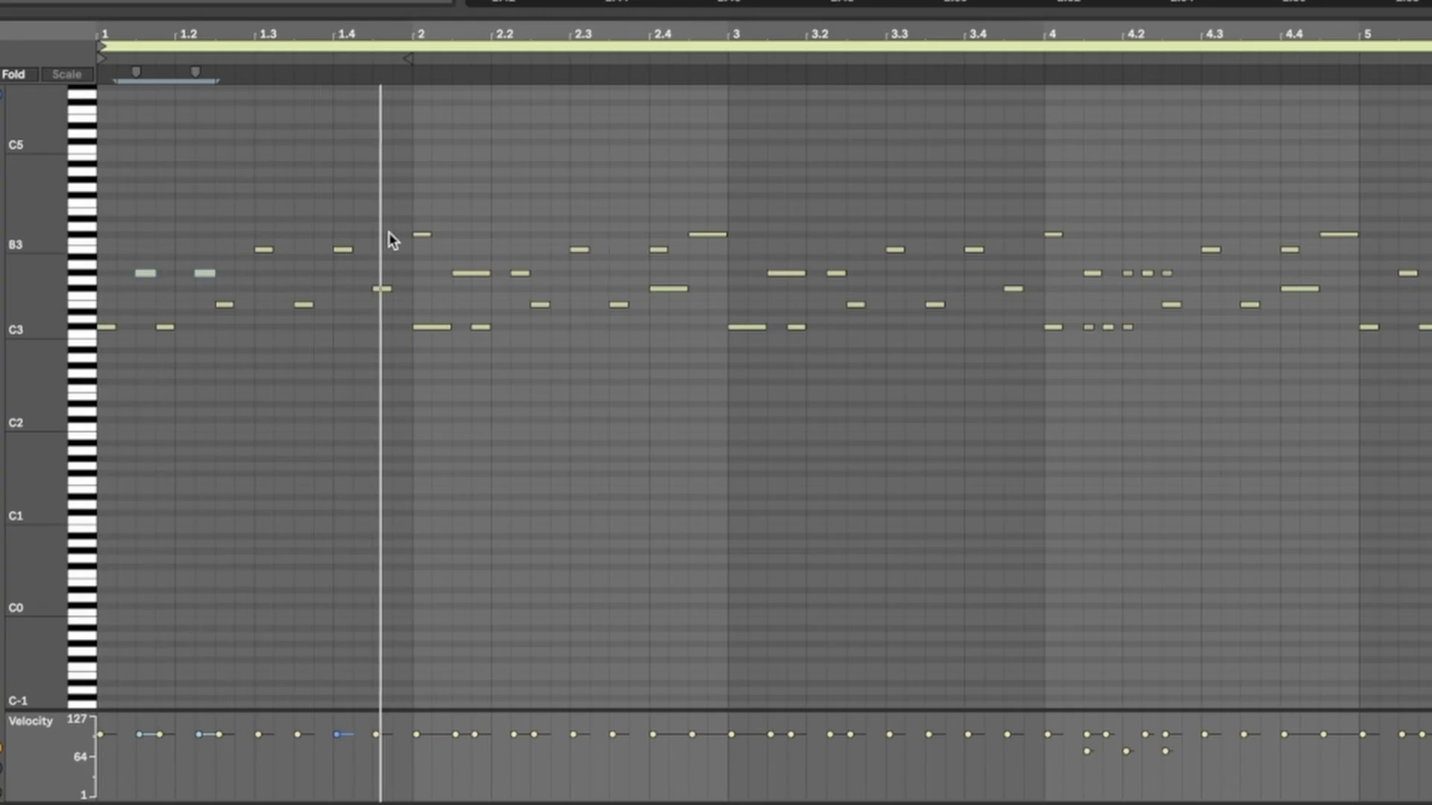
key("plus")
key("plus")
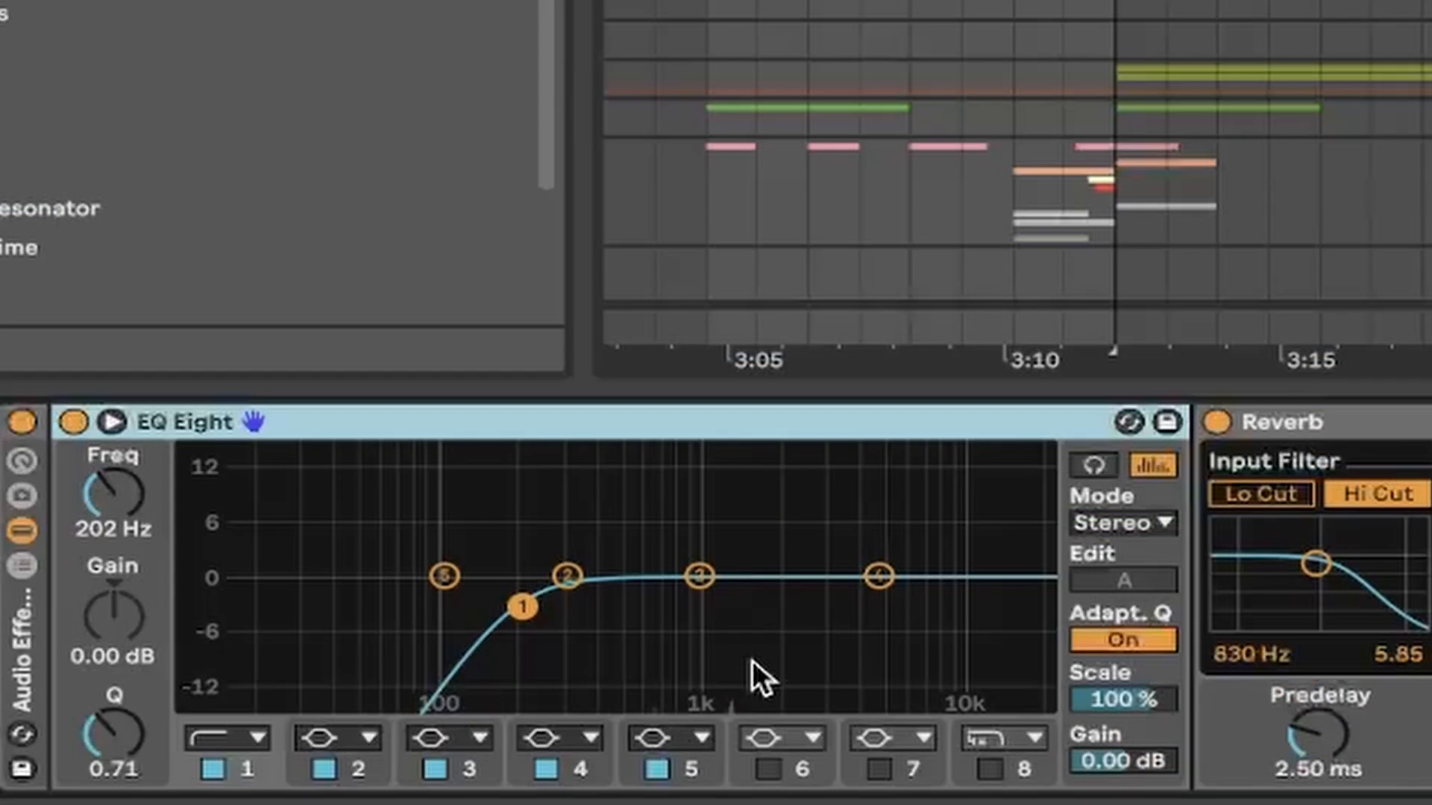
- Try an Auto Filter on the ARPS 3 track with 5.62 kHz cutoff, 54% resonance and LFO amount 20.0 at 0.85 Hz
double_click(735, 409)
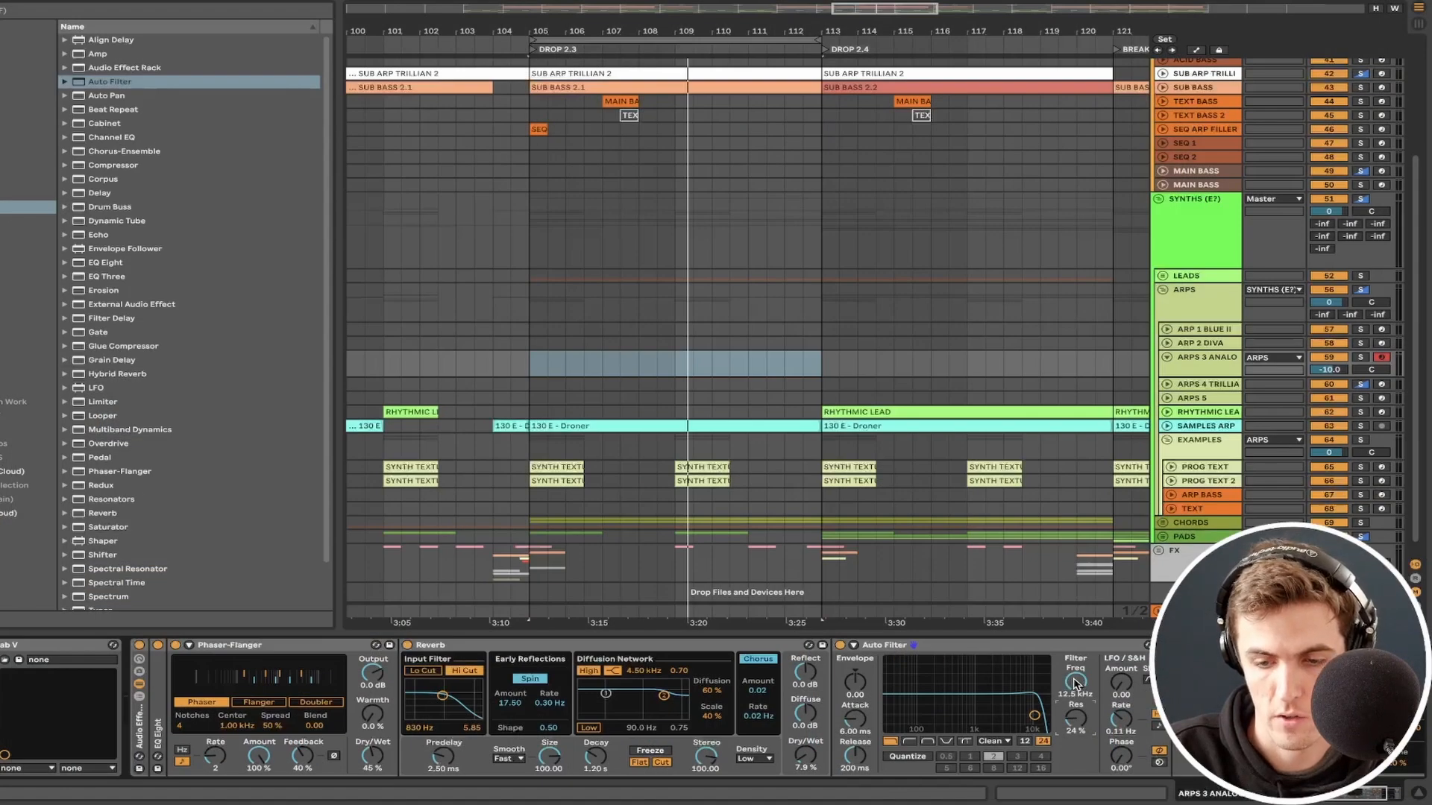
left_click_drag(1074, 683, 1074, 680)
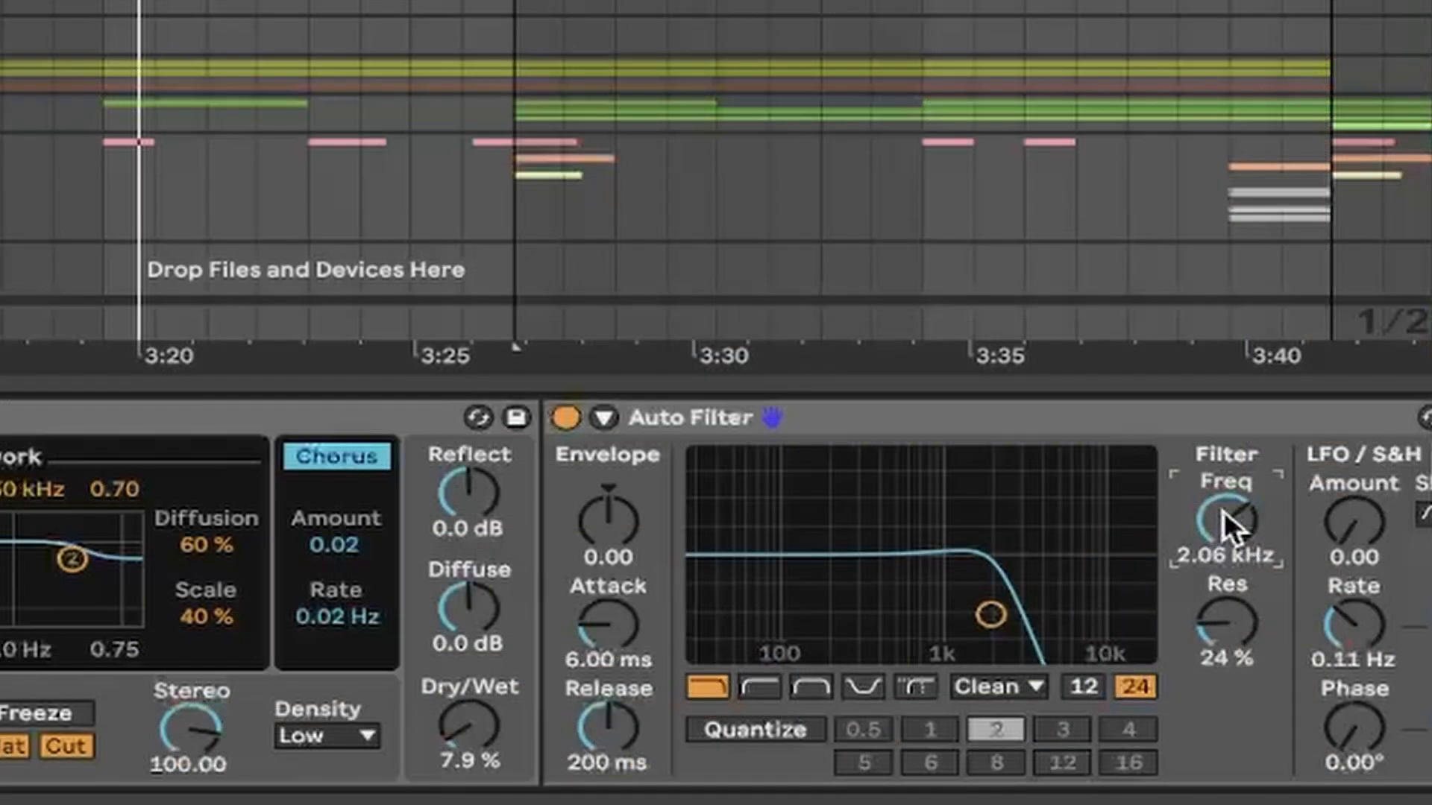
mouse_move(1230, 526)
left_mouse_down()
mouse_move(1231, 540)
mouse_move(1231, 495)
mouse_move(1230, 537)
left_mouse_up()
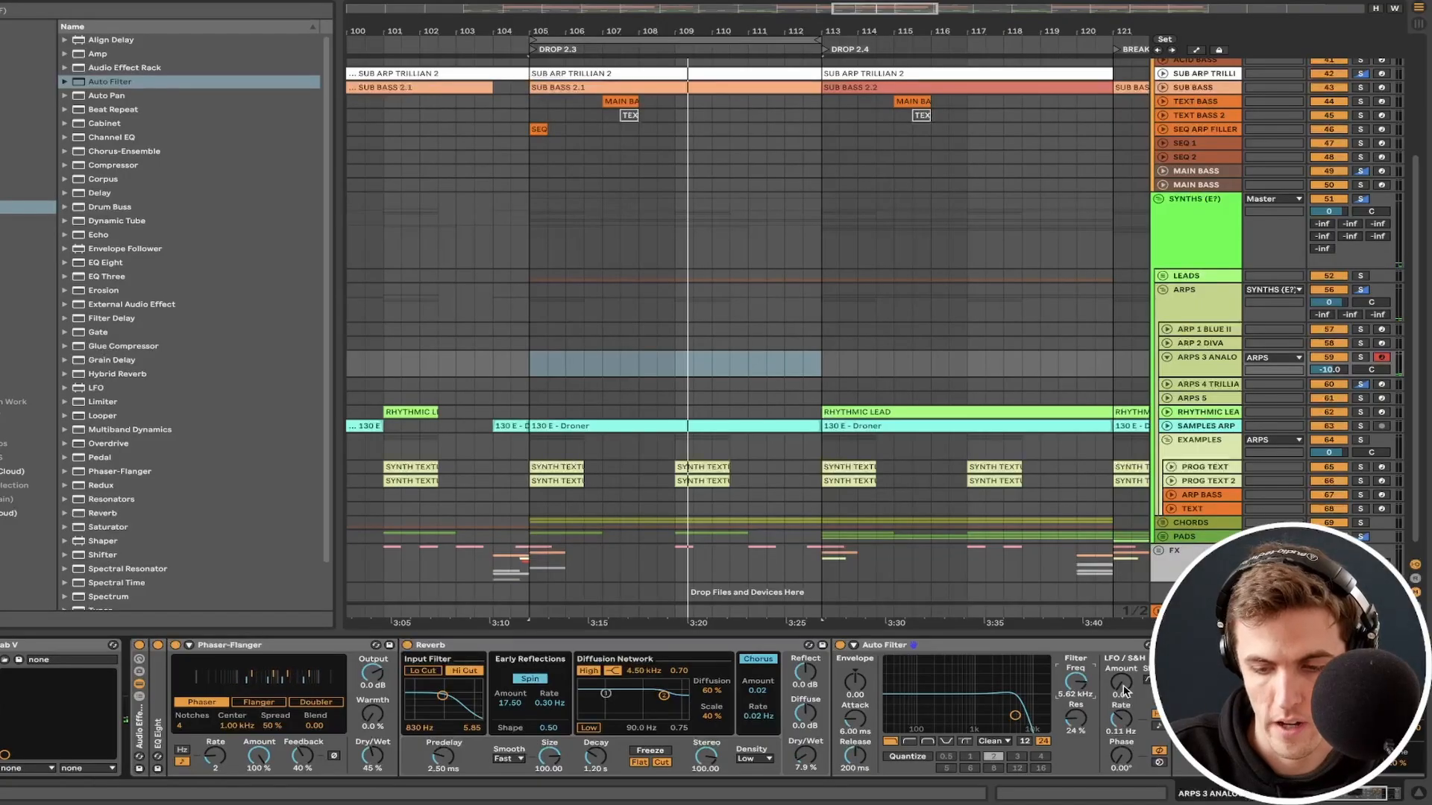
left_click_drag(1123, 686, 1124, 677)
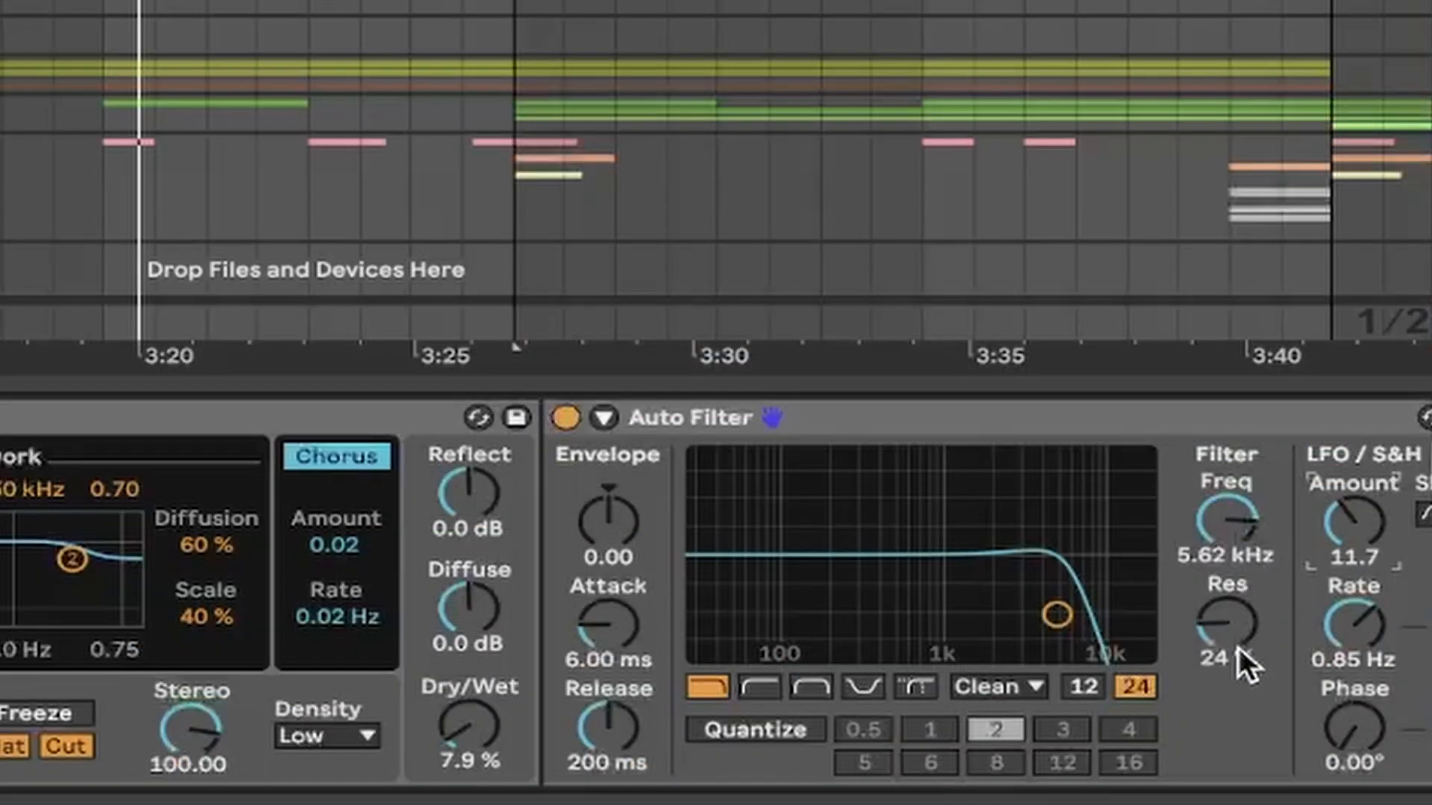
left_click_drag(1079, 725, 1079, 690)
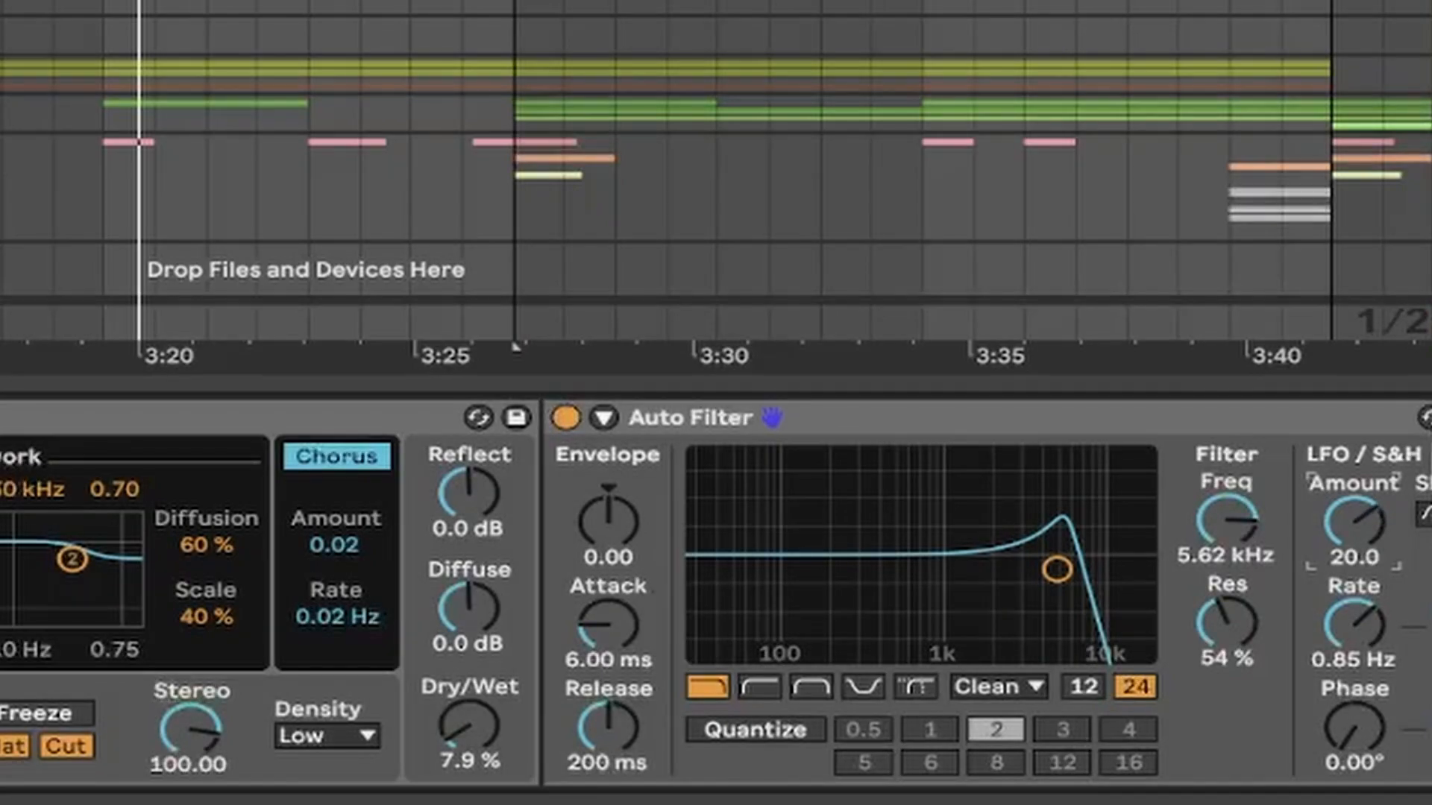
left_click_drag(1236, 525, 1237, 522)
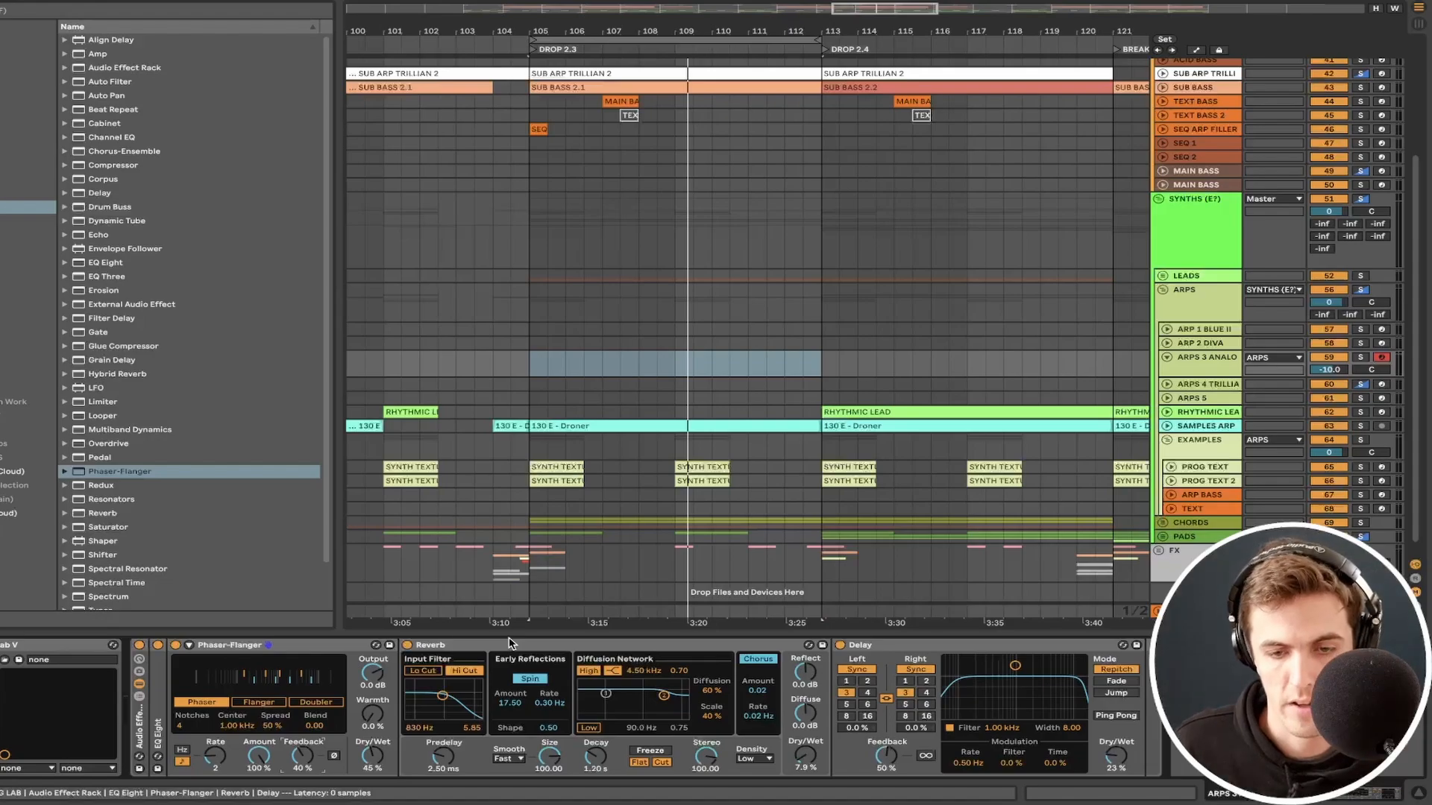
- Examine the PROG TEXT and PROG TEXT 2 tracks in the EXAMPLES group and their SYNTH TEXTURE clips
left_click(1087, 469)
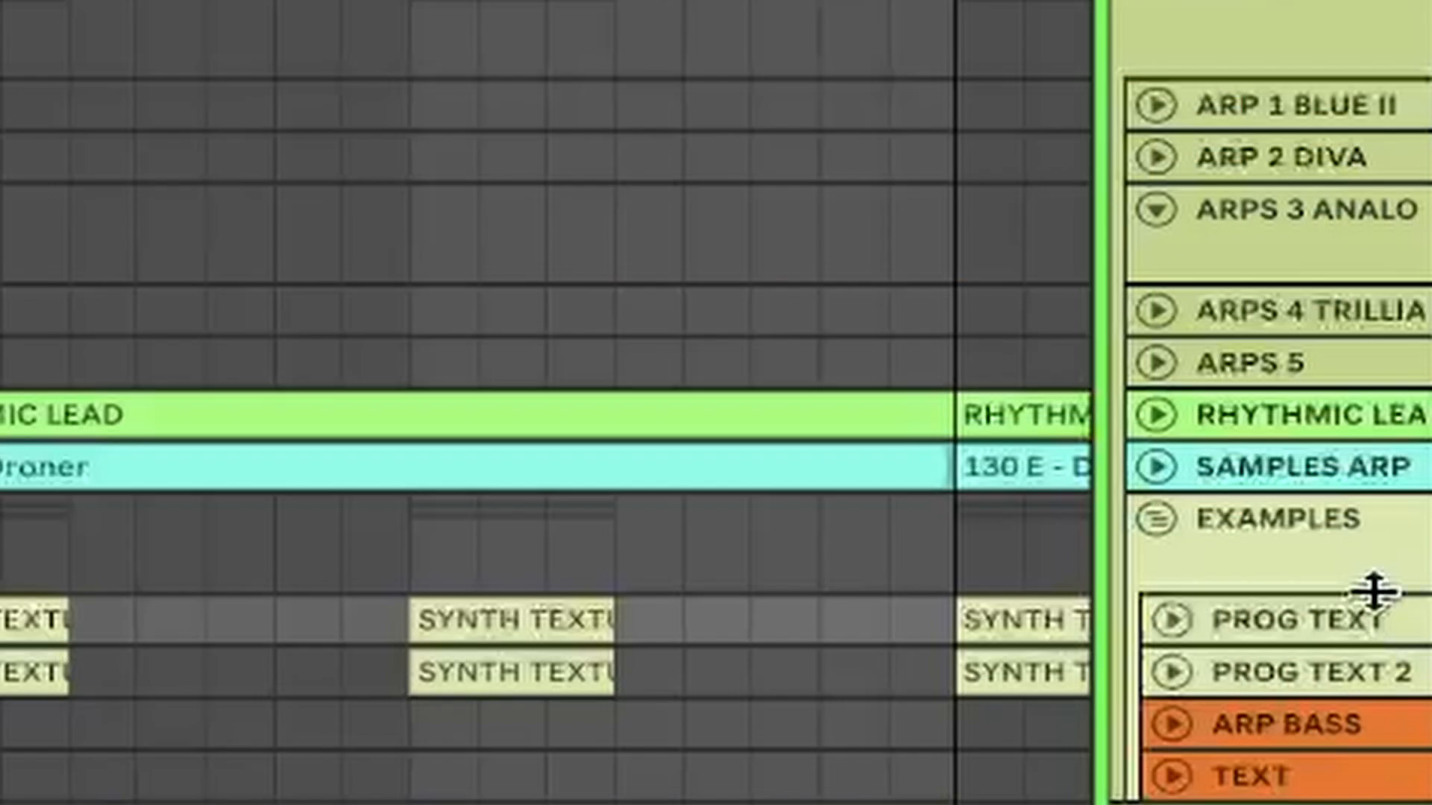
left_click(1374, 632)
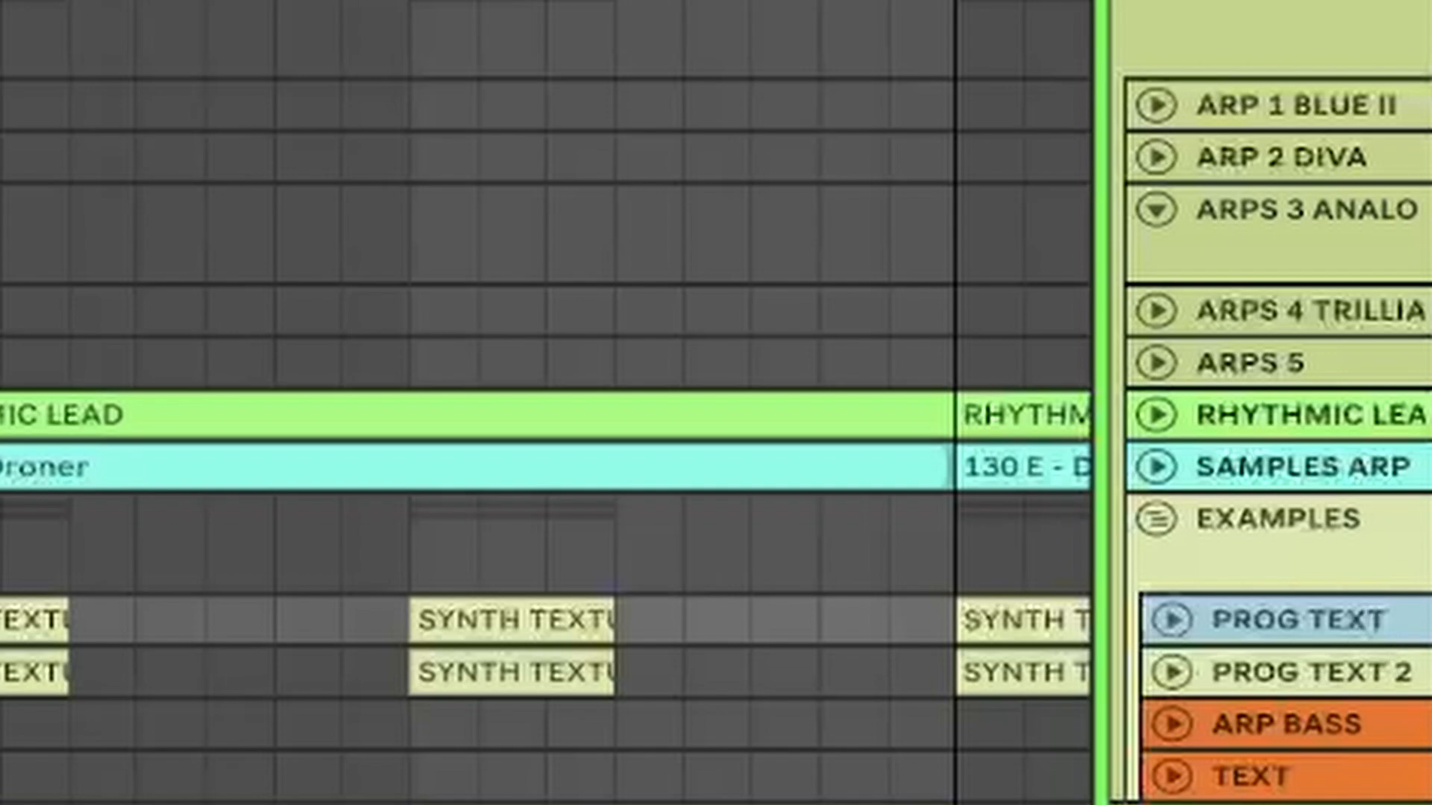
left_click(1280, 671)
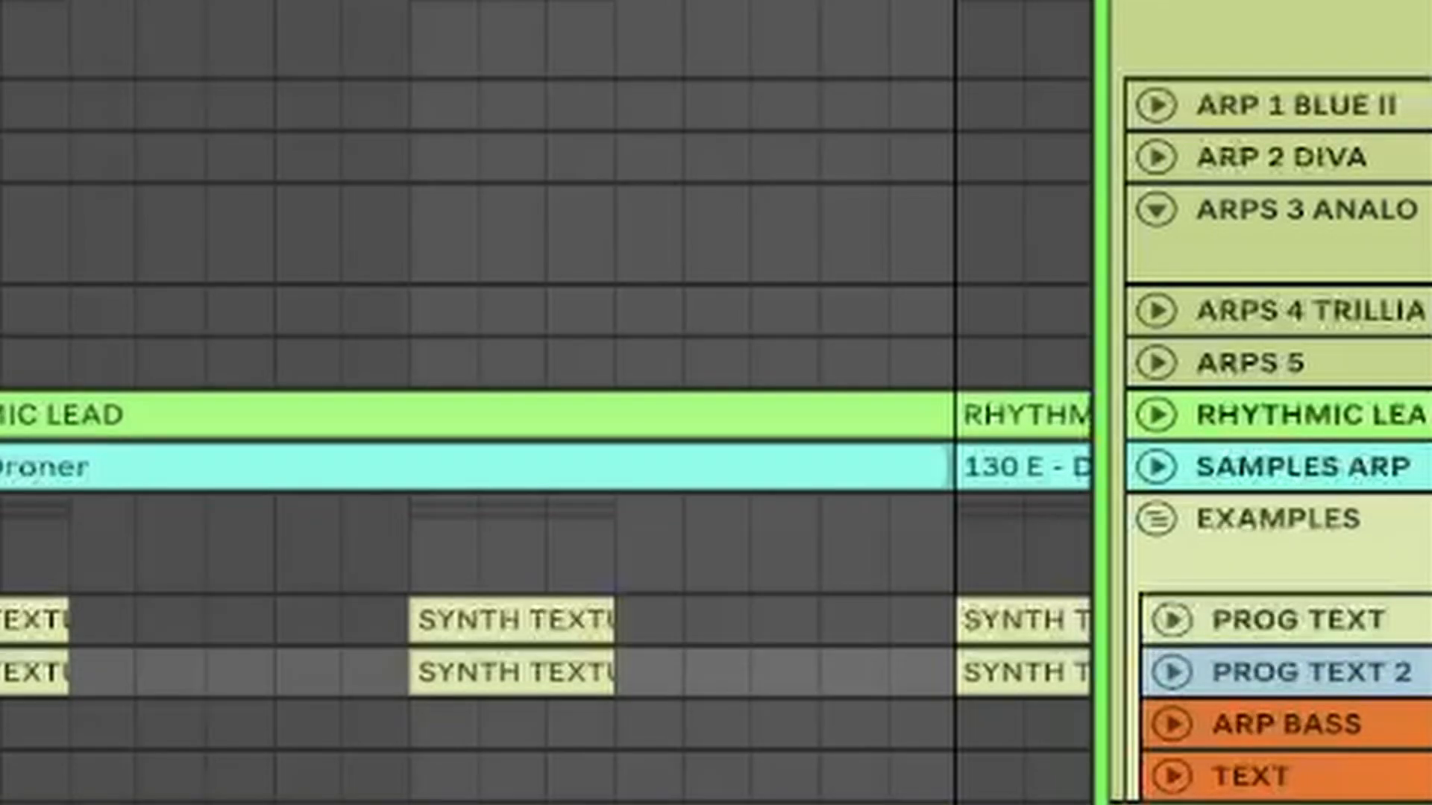
left_click(1363, 628)
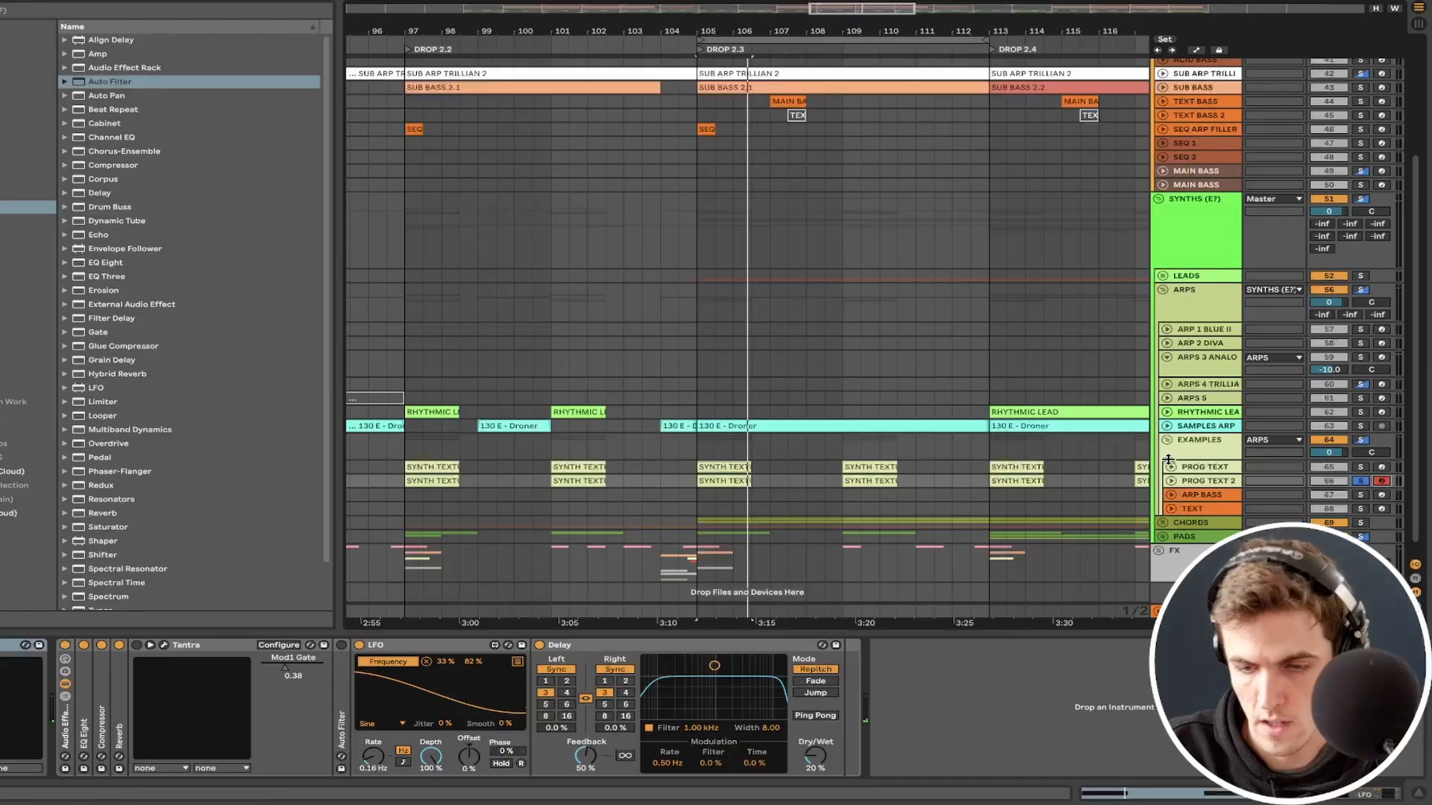
- Select the PROG TEXT track and raise the Tremolo amount in the effect plugin's tremolo module to 100%
left_click(1189, 468)
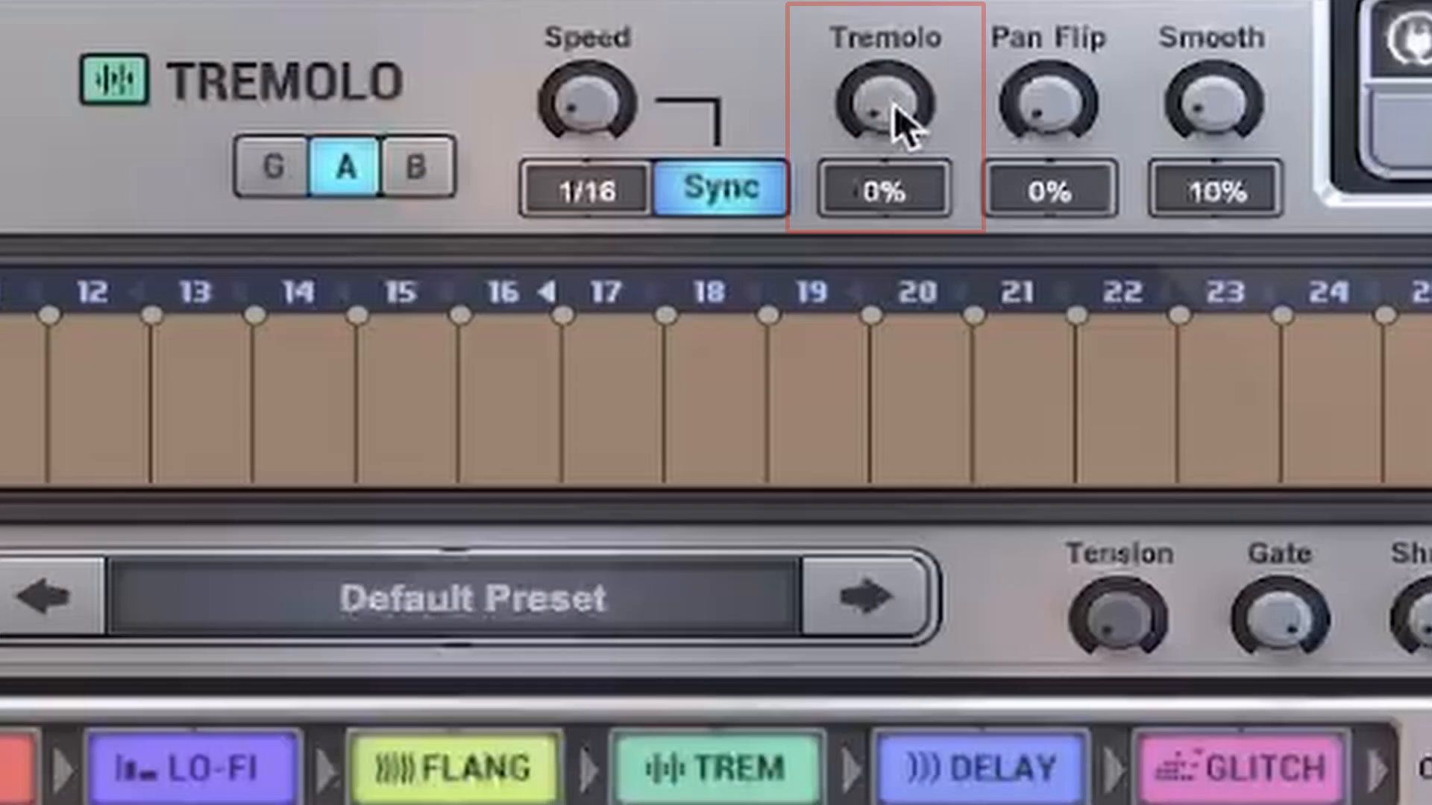
left_click_drag(1036, 72, 1020, 8)
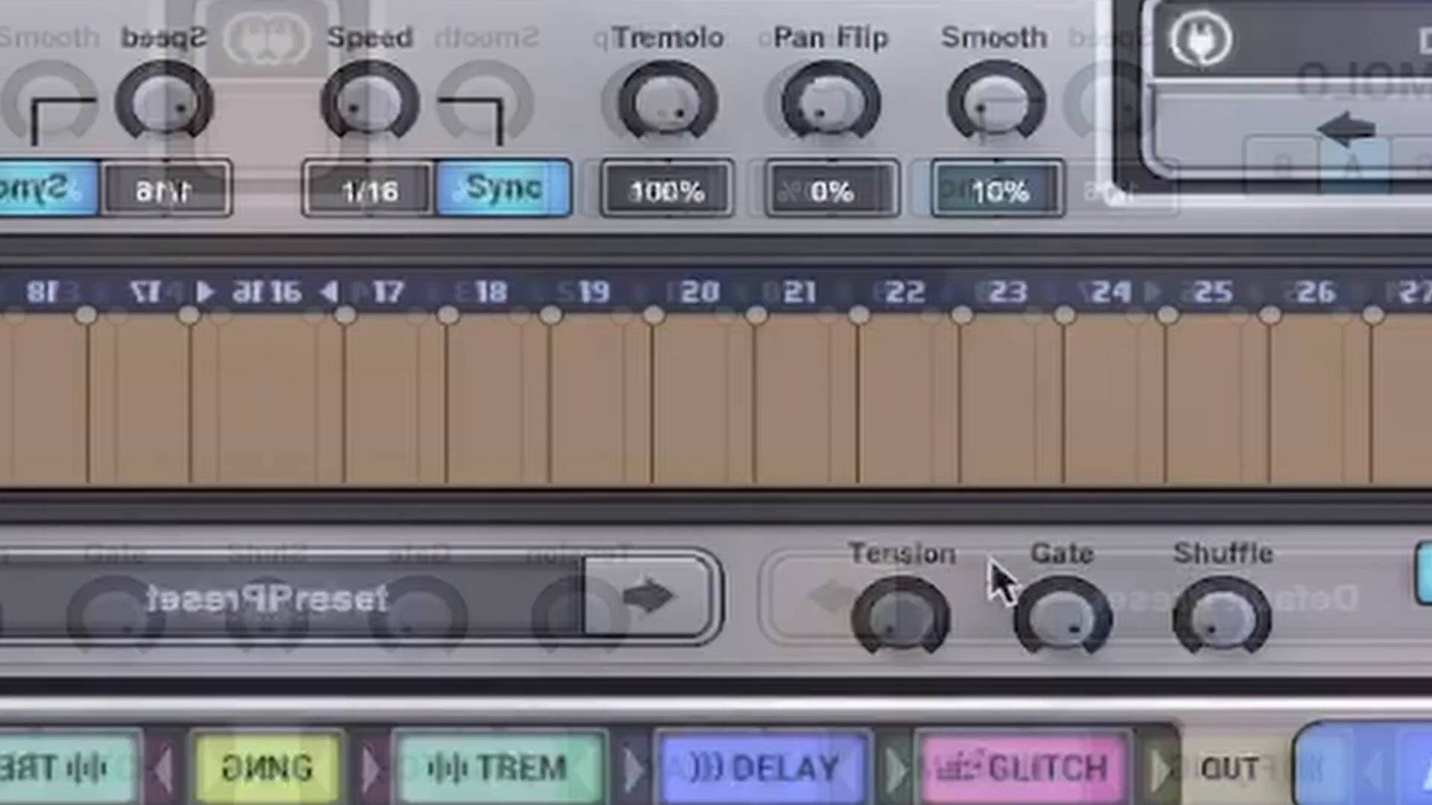